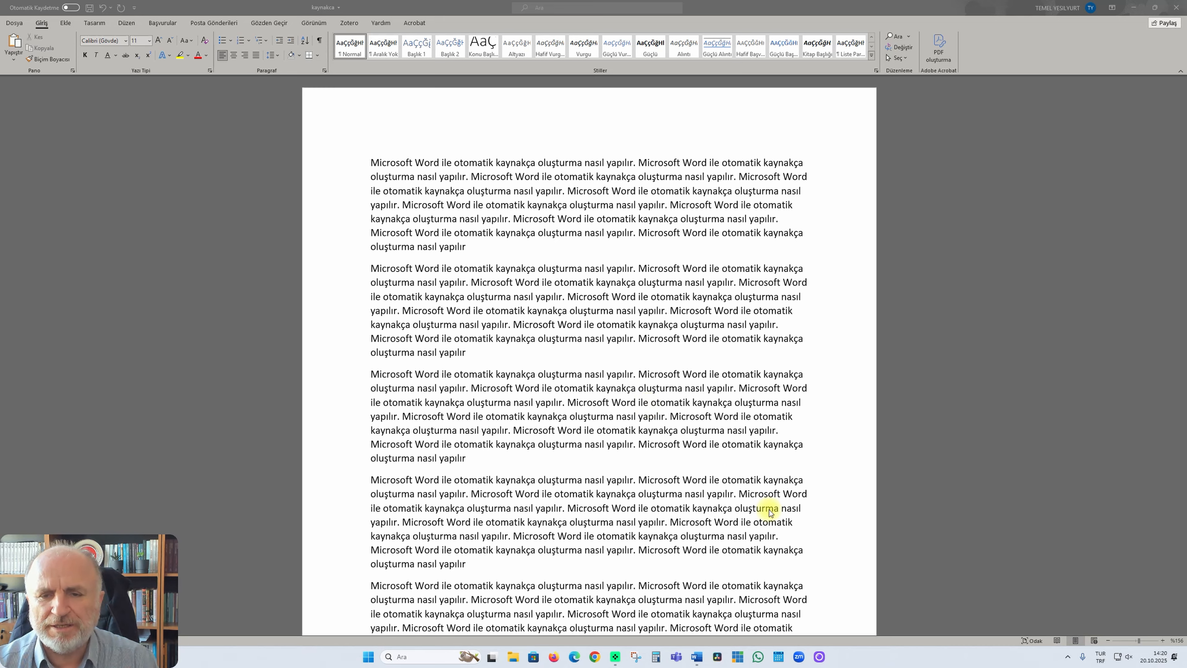
# Step: Start a new source in the source manager with Kitap as its source type
pyautogui.click(608, 243)
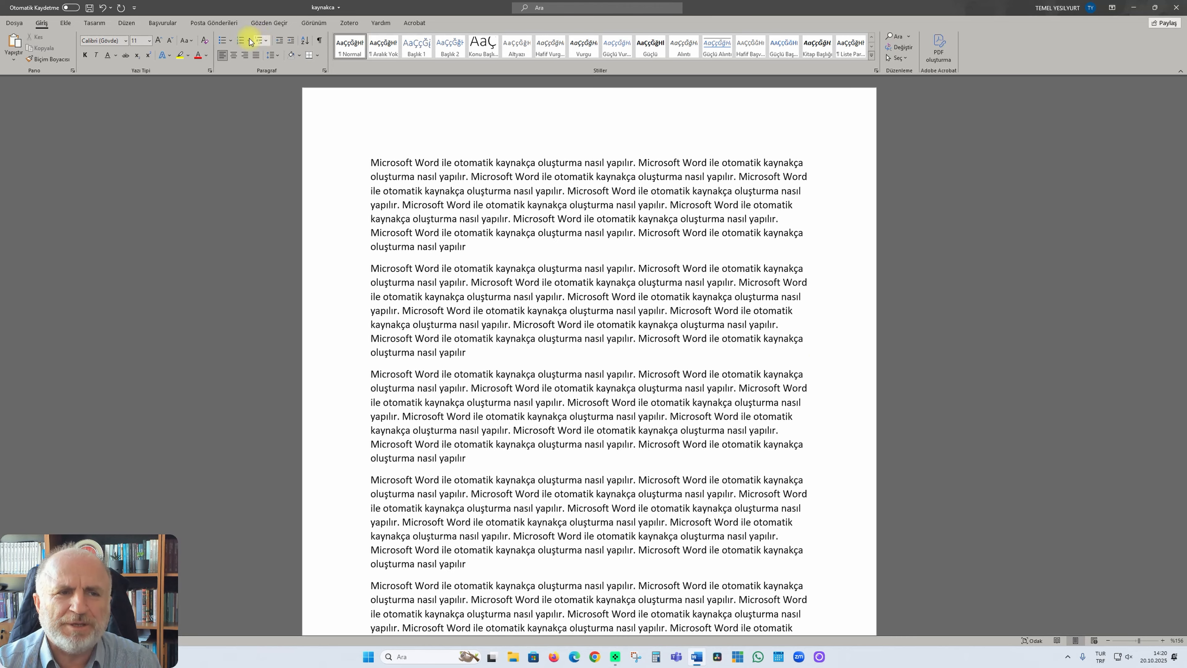
pyautogui.click(162, 24)
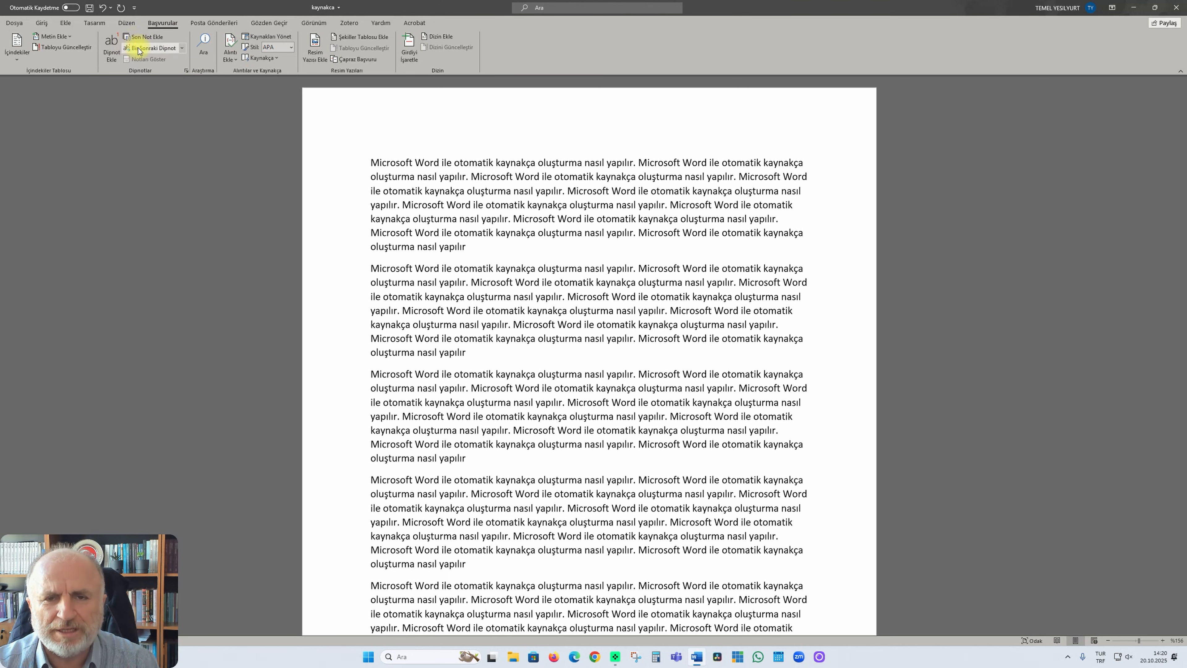
pyautogui.click(286, 39)
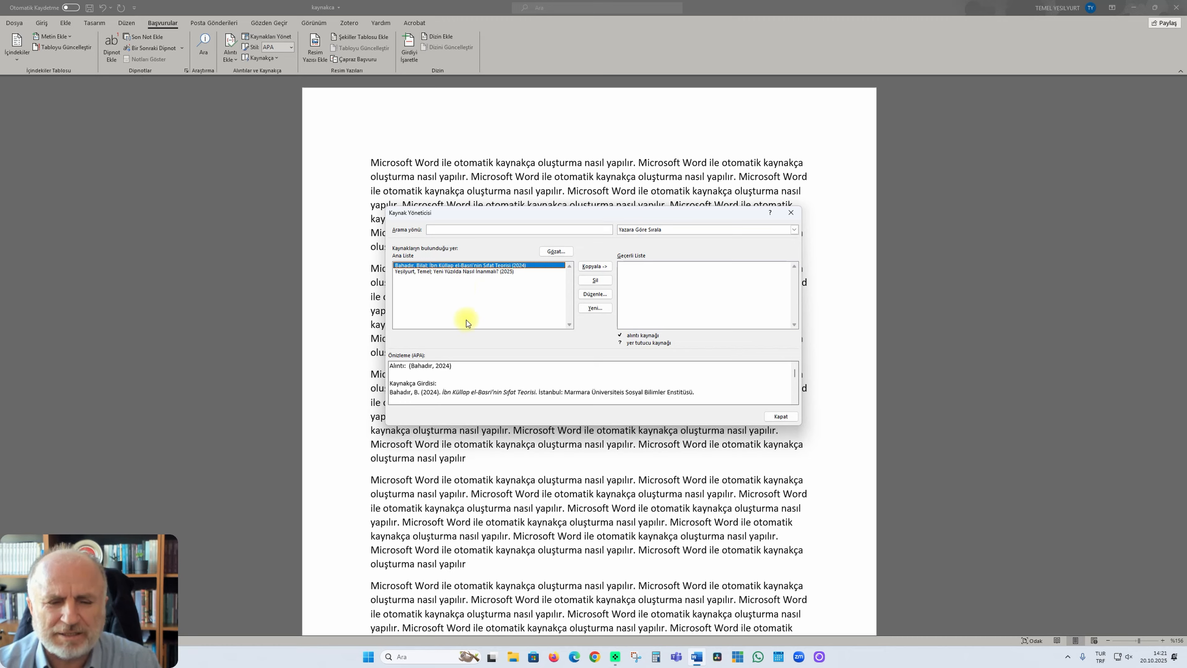
pyautogui.click(596, 309)
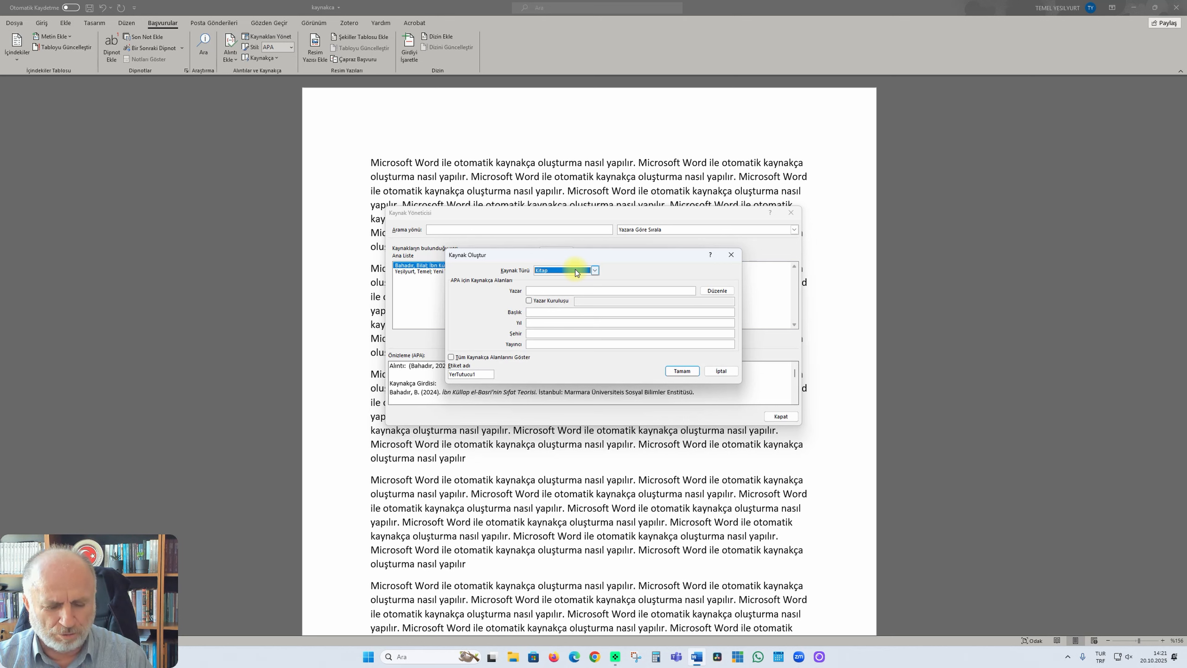
pyautogui.click(596, 270)
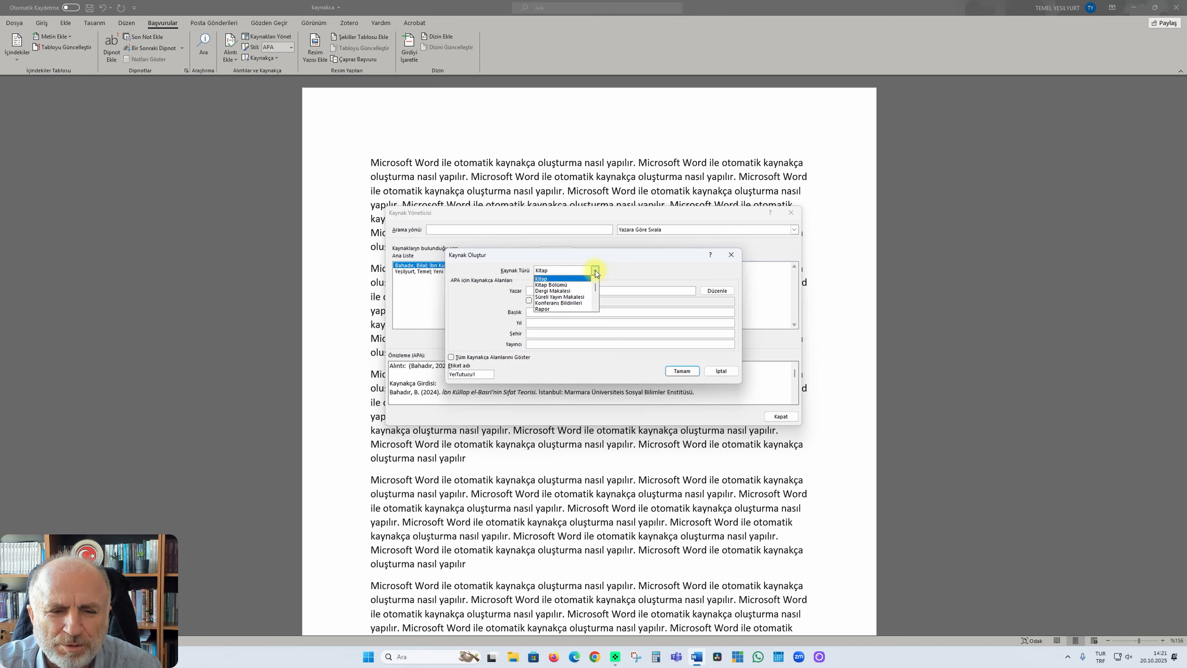
pyautogui.click(595, 272)
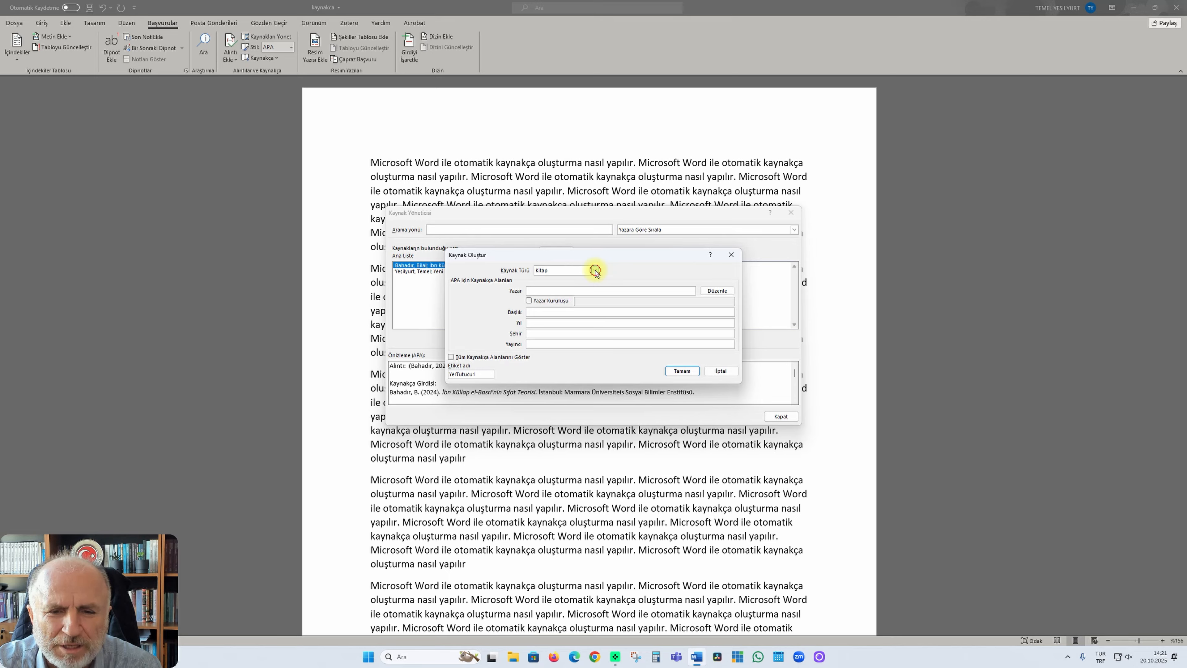
# Step: Enter the book author's name and set the title to "Hayır Demeyi Bilmek"
pyautogui.click(717, 290)
pyautogui.write('Ho')
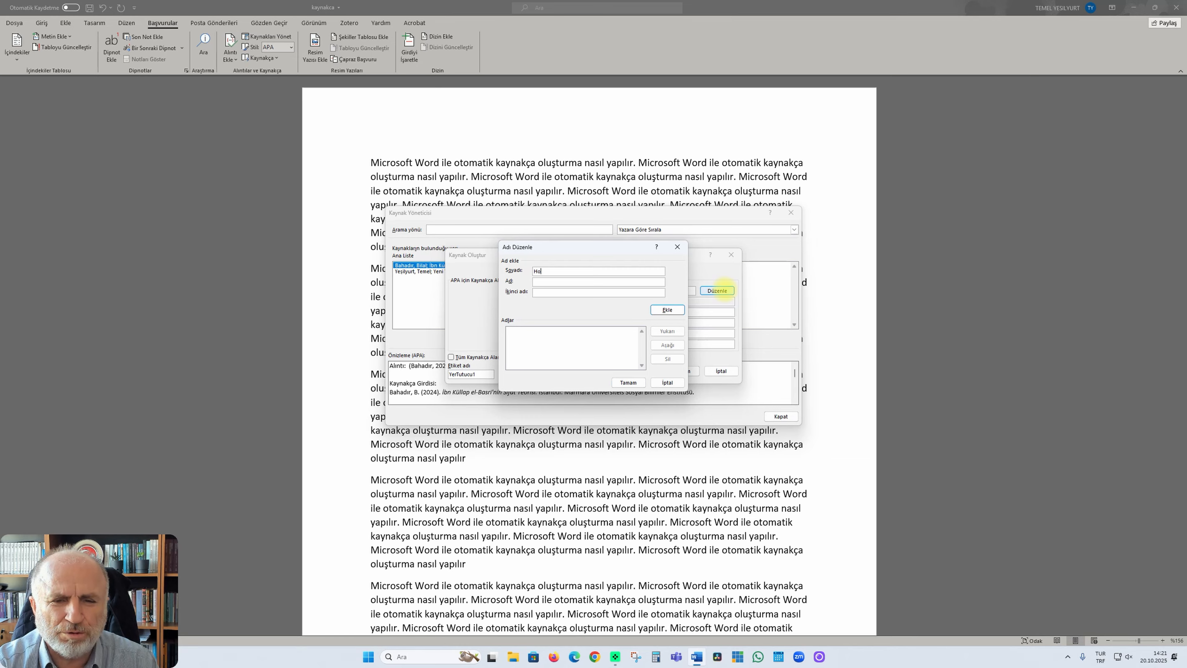
pyautogui.write('ddou, Marie')
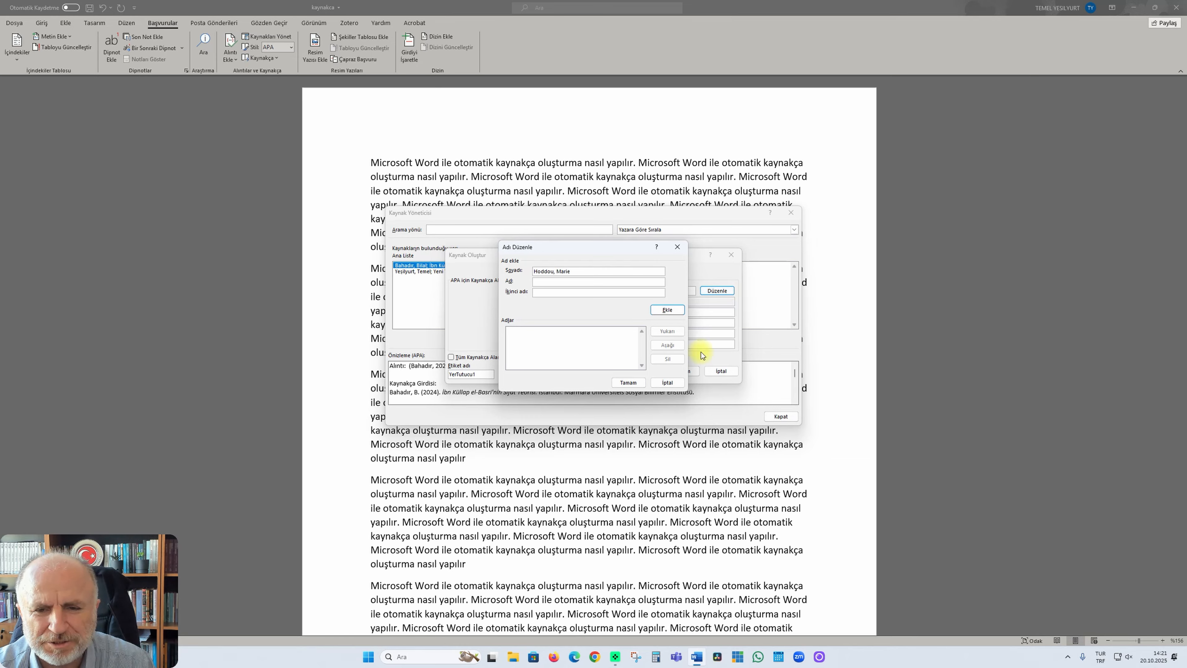
pyautogui.click(668, 309)
pyautogui.click(618, 382)
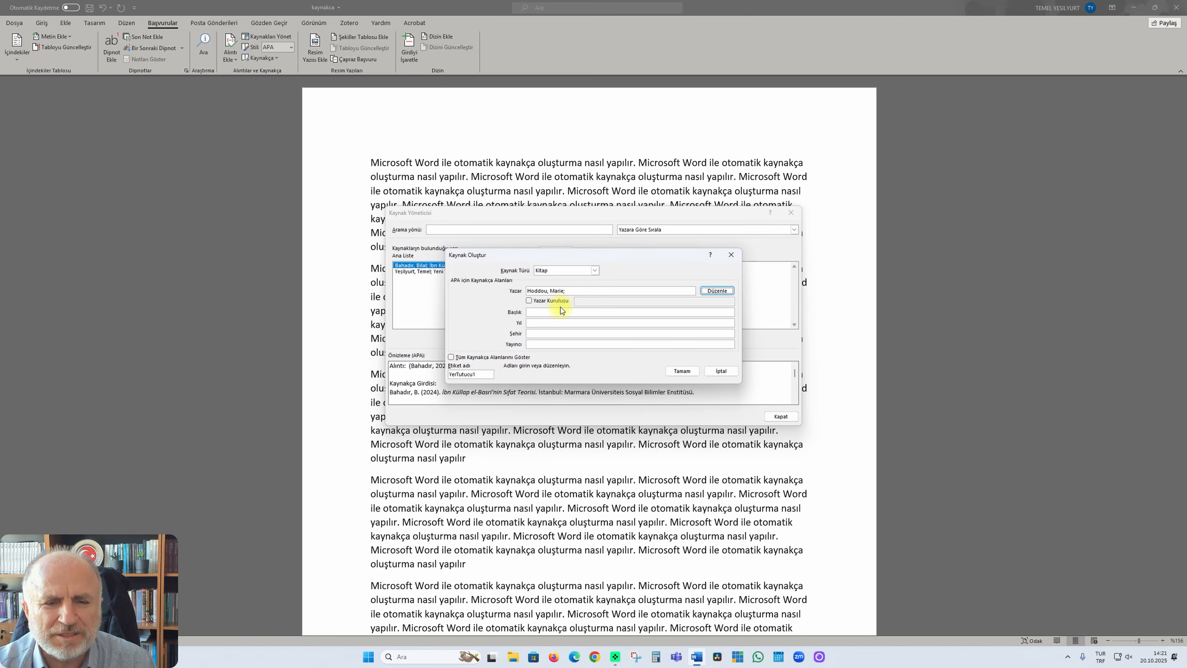
pyautogui.click(533, 312)
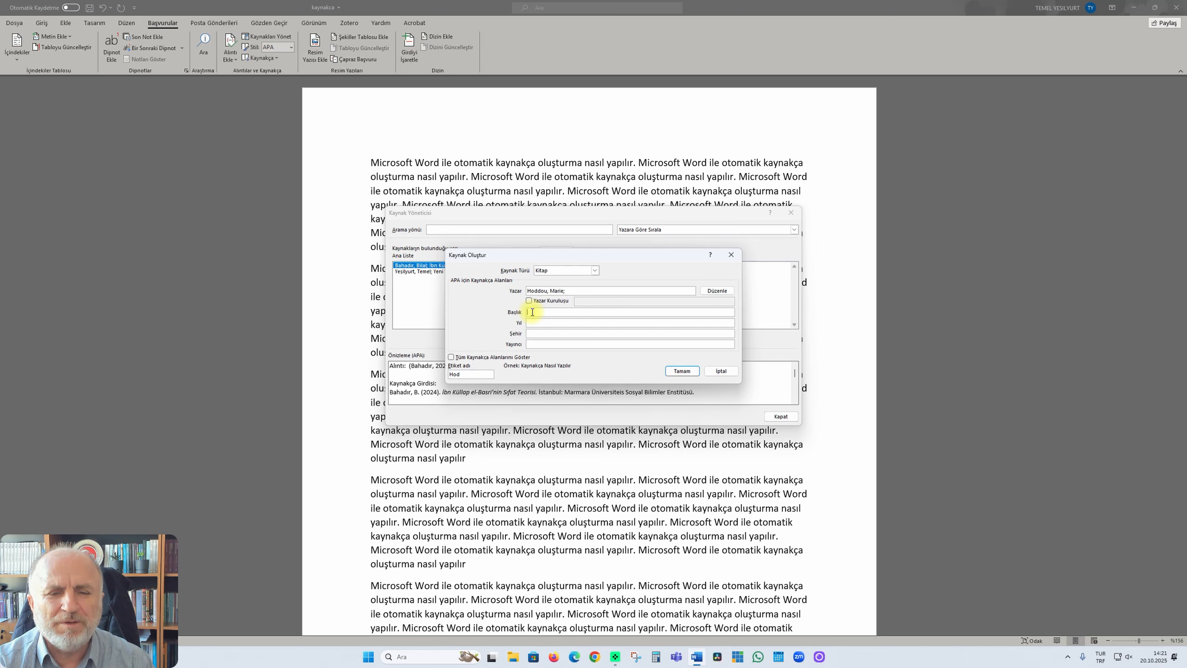
pyautogui.write('Hayır Demeyi Bilmek')
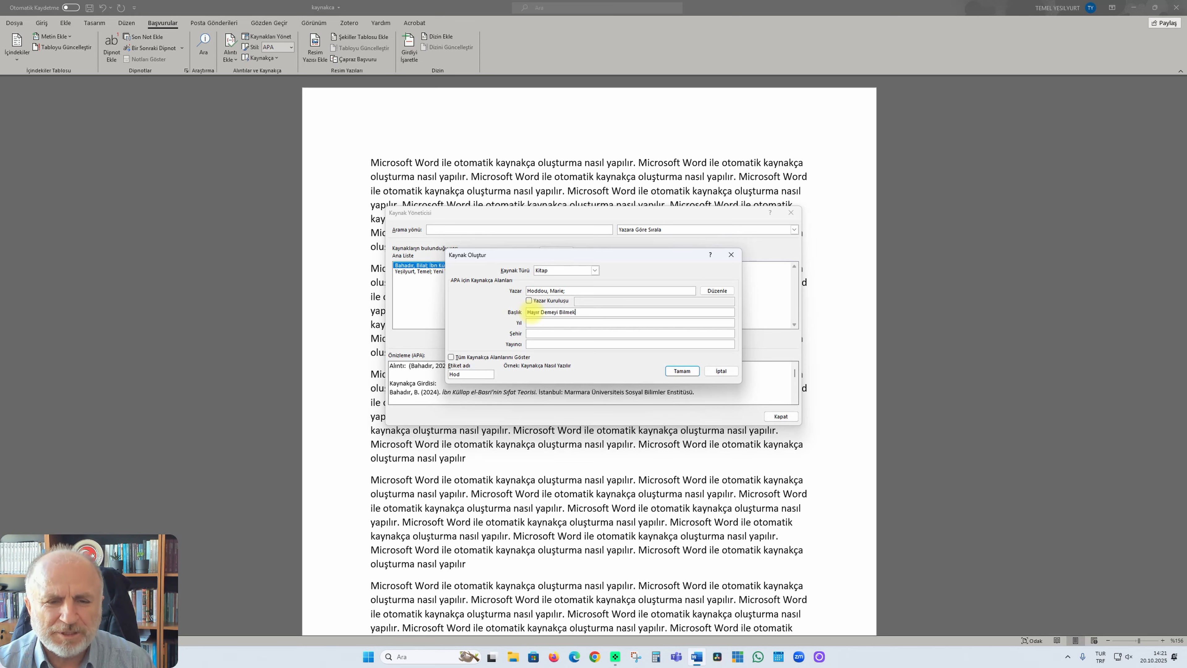
# Step: Show all bibliography fields for the source and add the translator's surname and first name
pyautogui.click(452, 358)
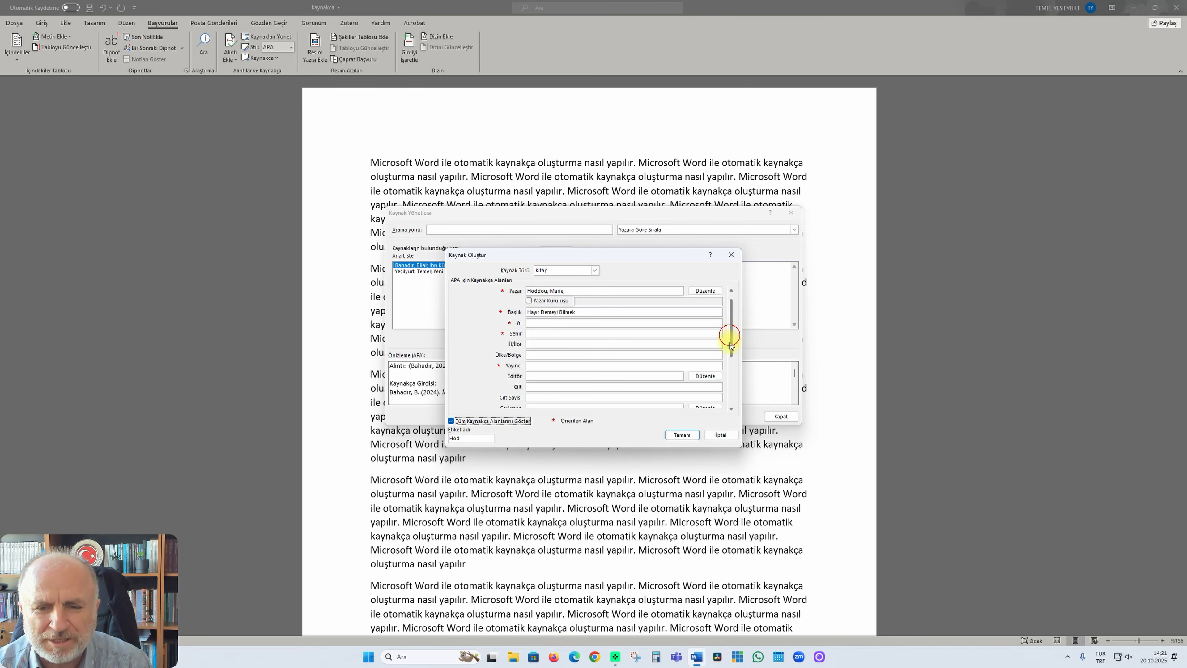
pyautogui.scroll(-2, 732, 334)
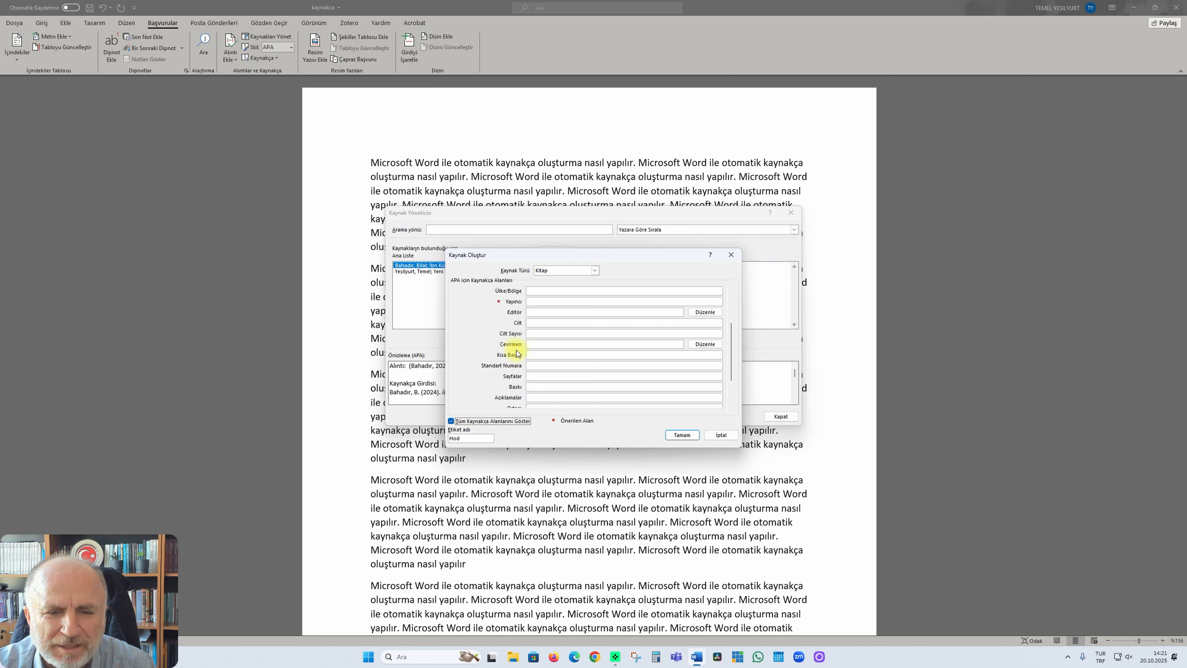
pyautogui.click(549, 343)
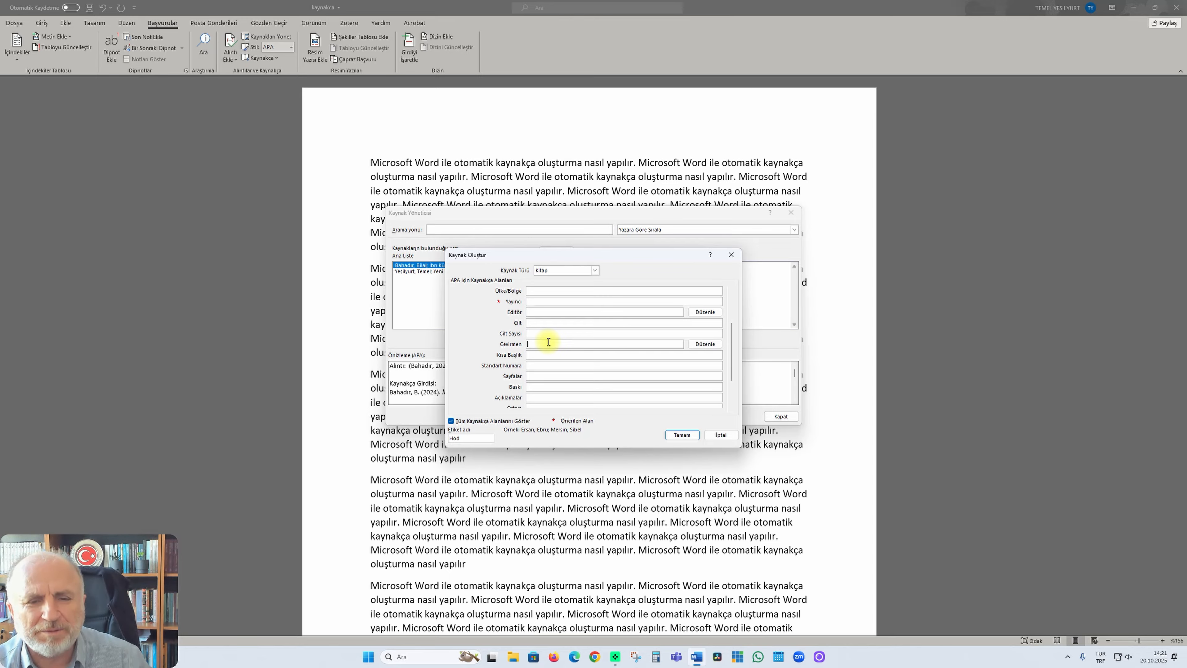
pyautogui.click(704, 345)
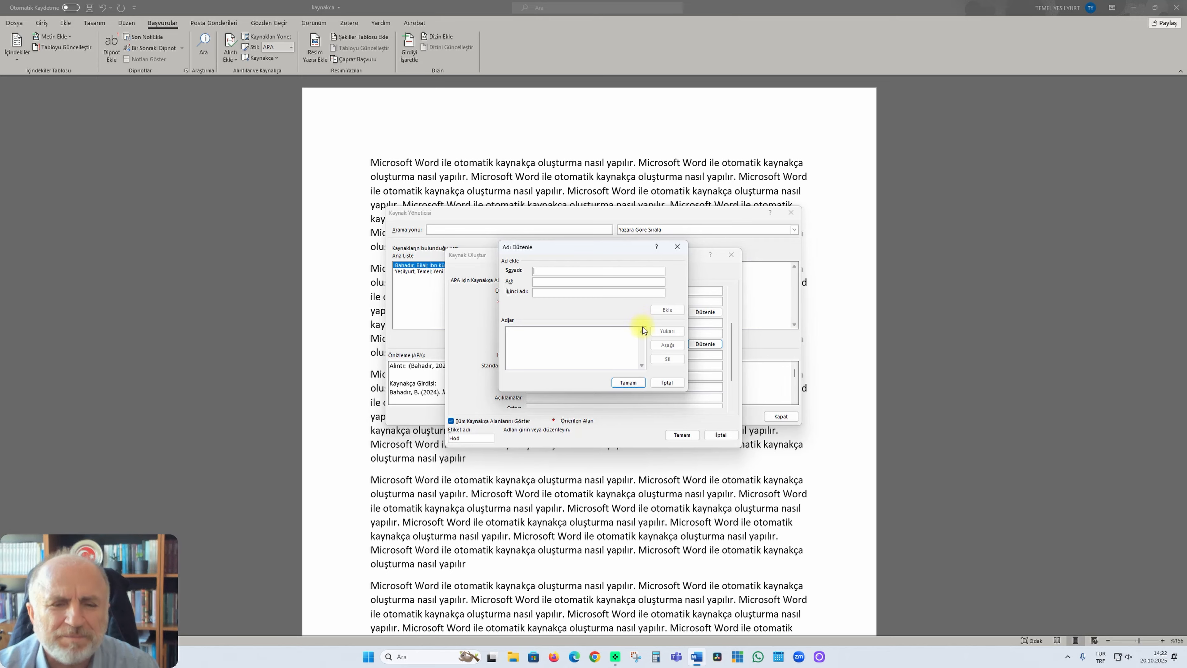
pyautogui.write('Selen')
pyautogui.press('Tab')
pyautogui.write('Maide')
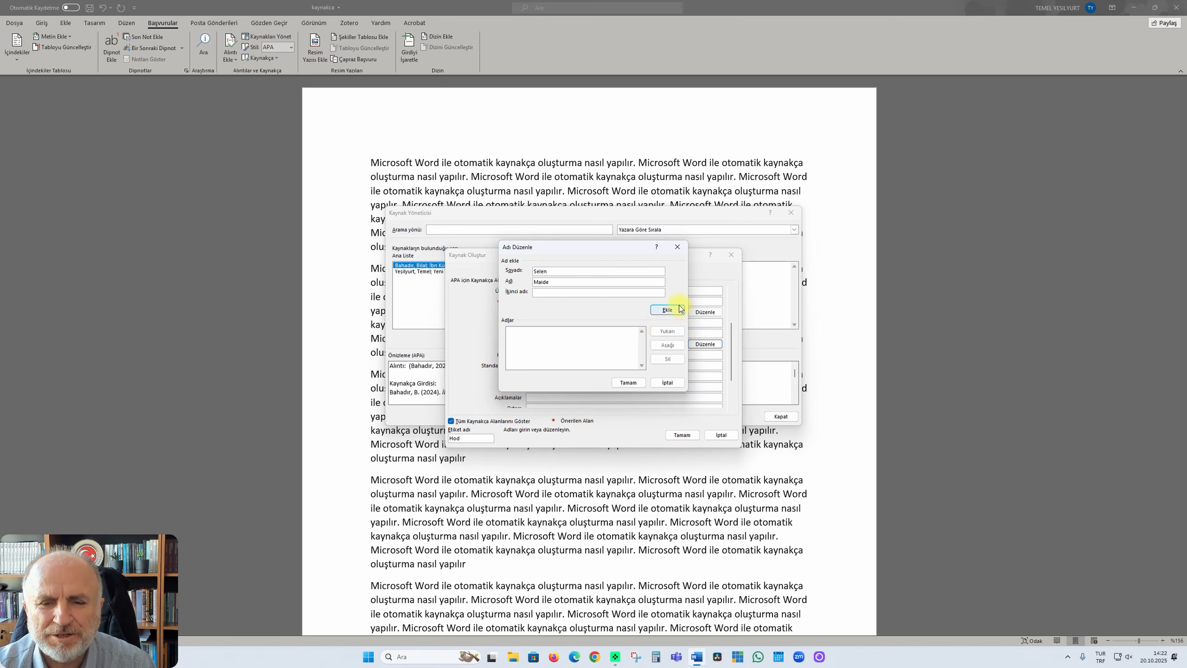
pyautogui.click(669, 310)
pyautogui.click(628, 382)
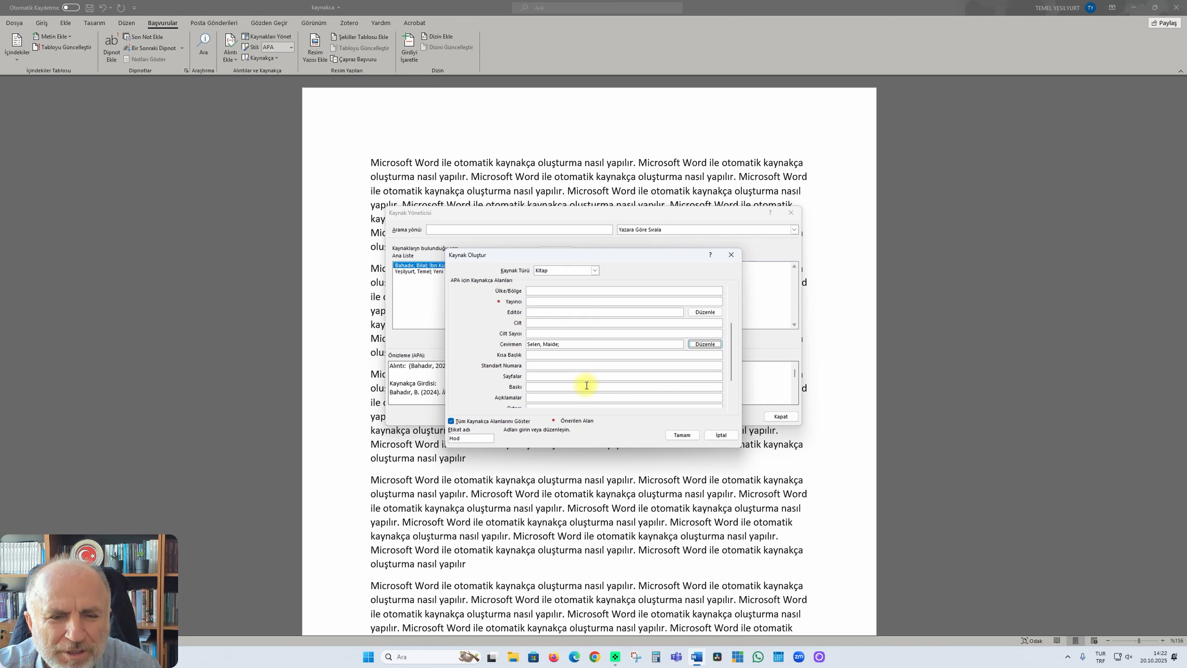
# Step: Set the book's publisher to "İletişim Yayınları", the year to 2013 and the city to "İstanbul"
pyautogui.click(549, 301)
pyautogui.write('İ')
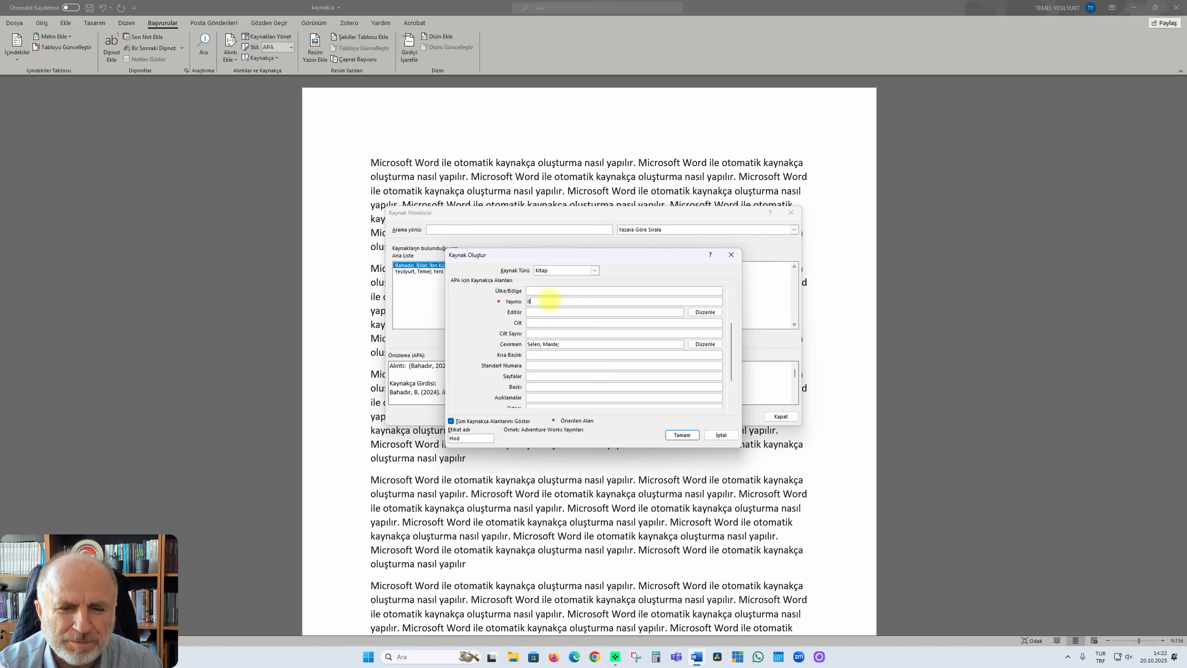
pyautogui.write('letişim Yayınları')
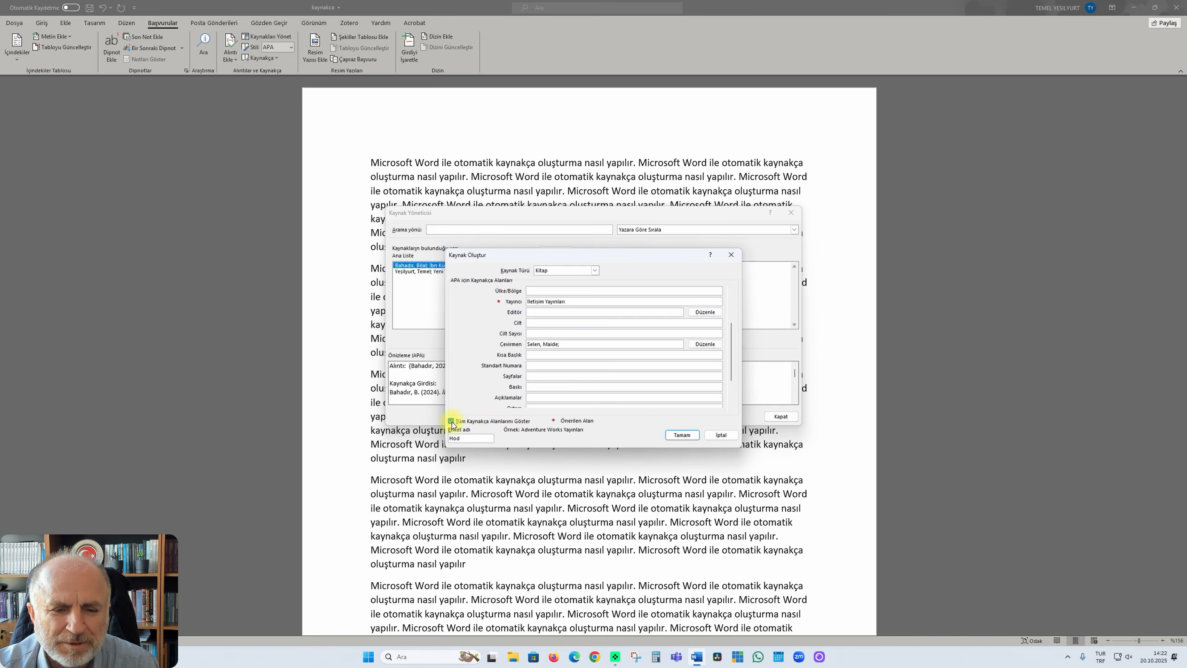
pyautogui.click(451, 421)
pyautogui.click(543, 324)
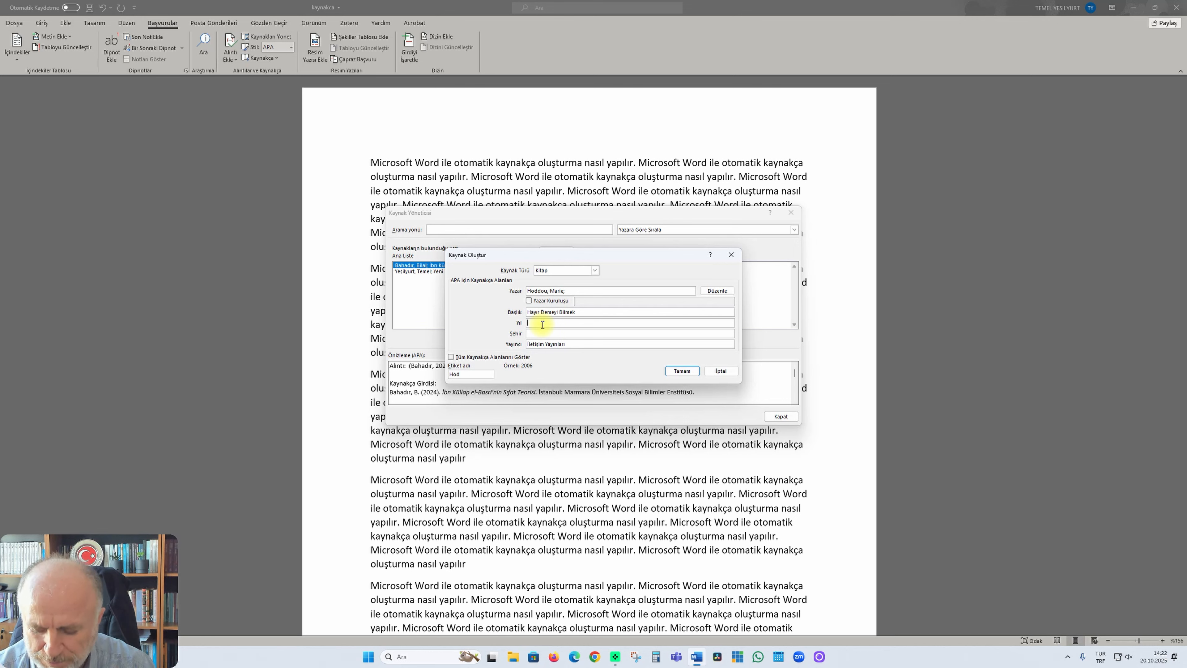
pyautogui.click(546, 334)
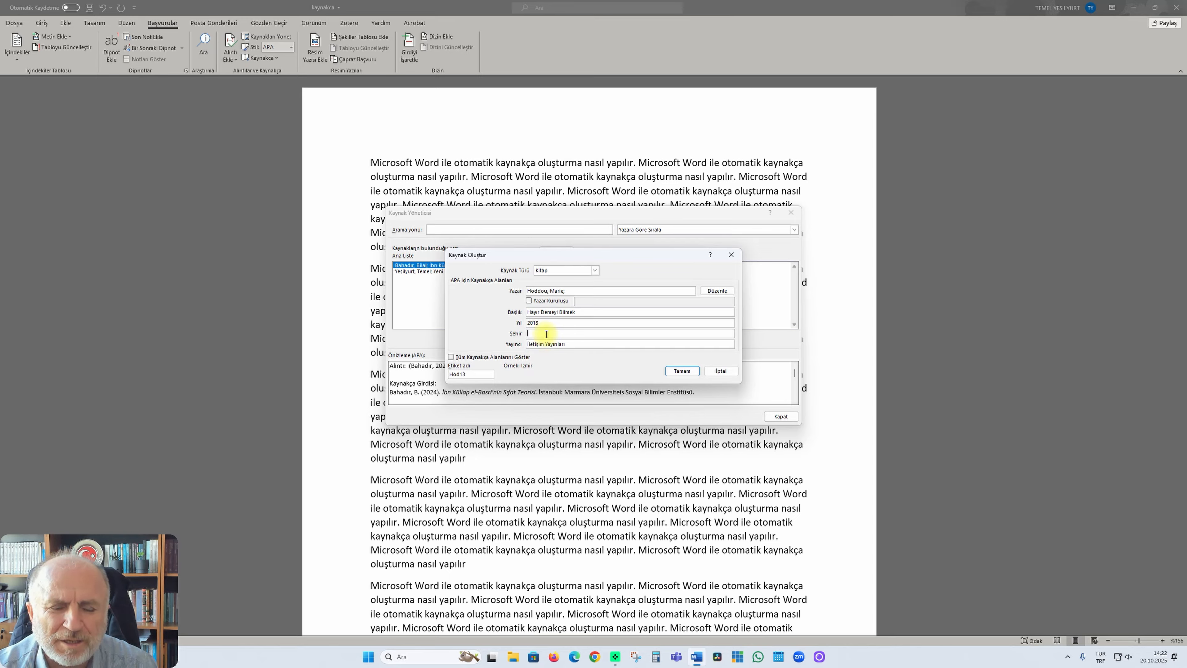
pyautogui.write('İstanbul')
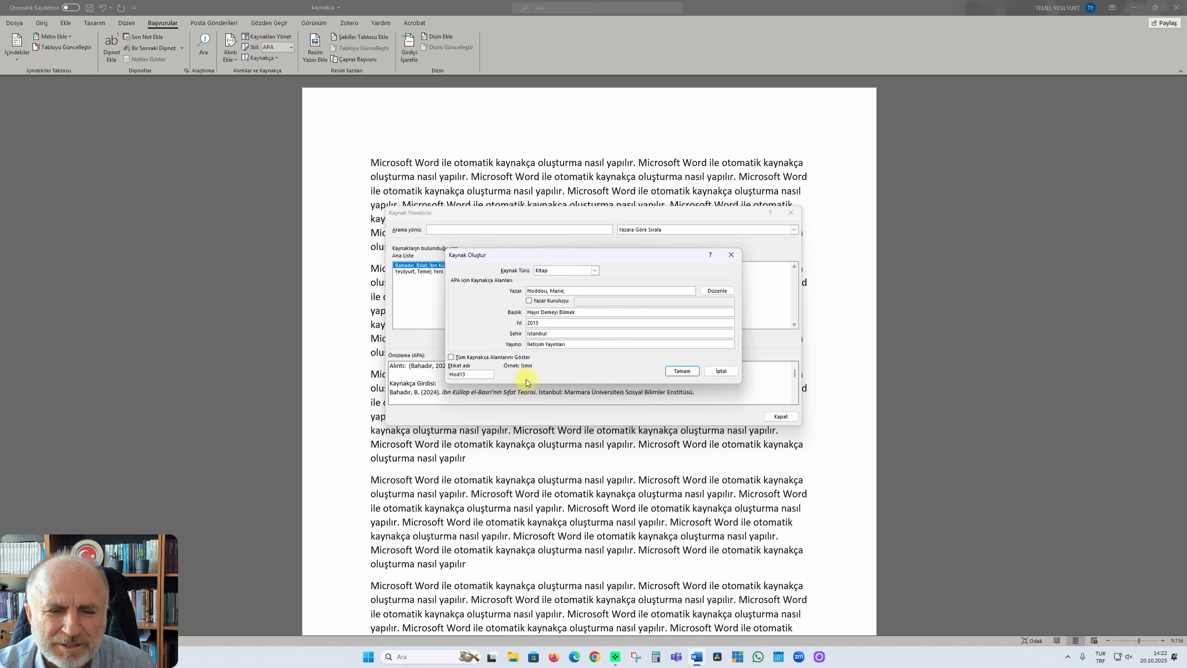
# Step: Display all bibliography fields again, set the edition to "7. Baskı" and save the source
pyautogui.click(451, 357)
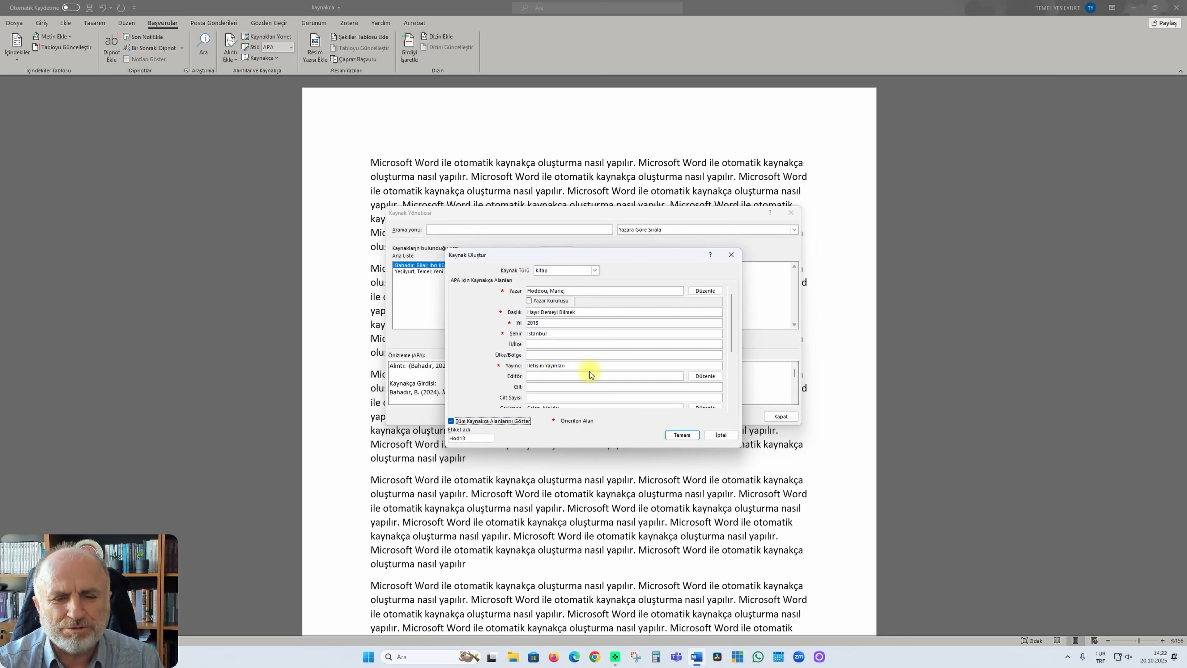
pyautogui.scroll(-4, 659, 377)
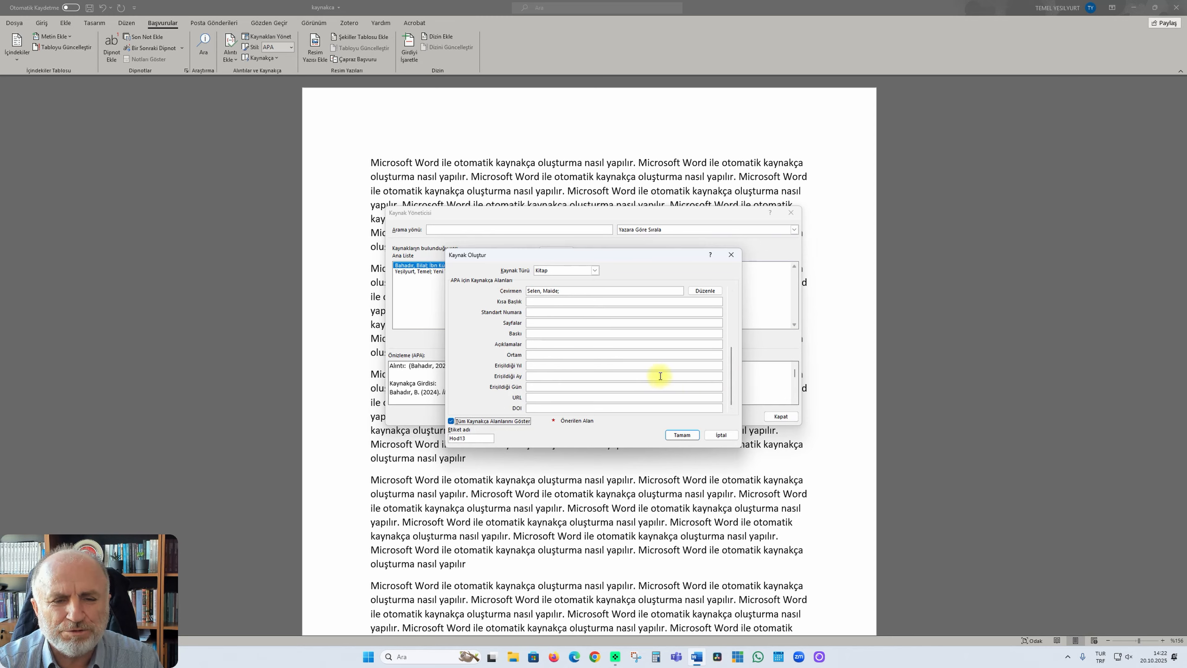
pyautogui.click(566, 332)
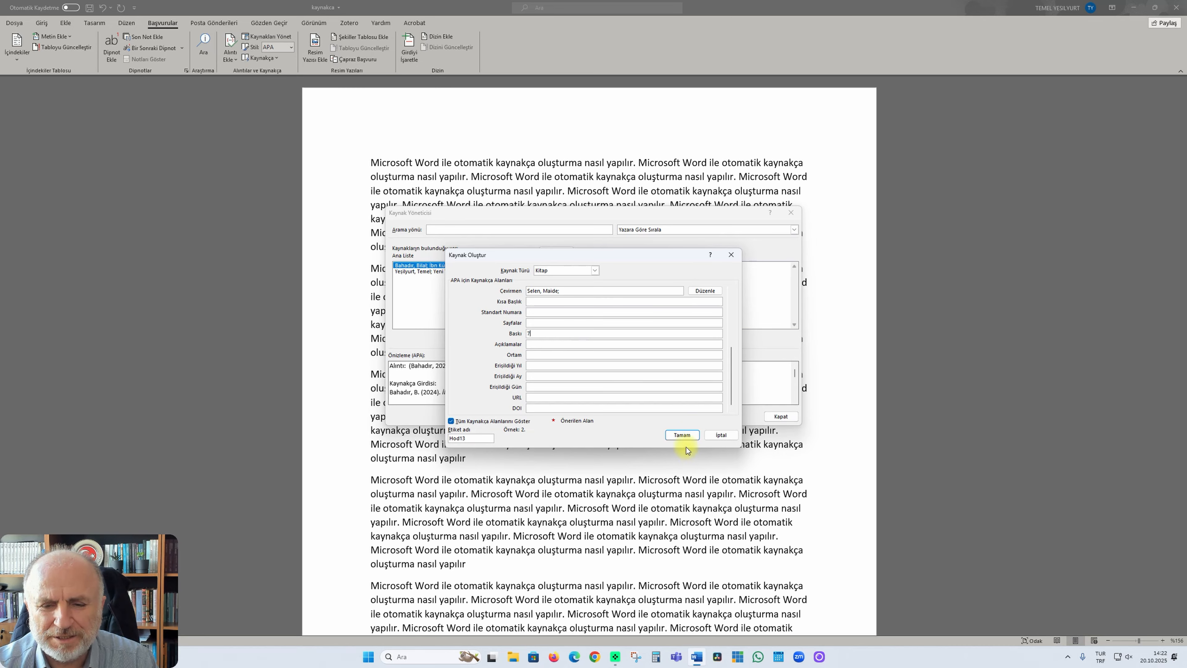
pyautogui.write('7. Bas')
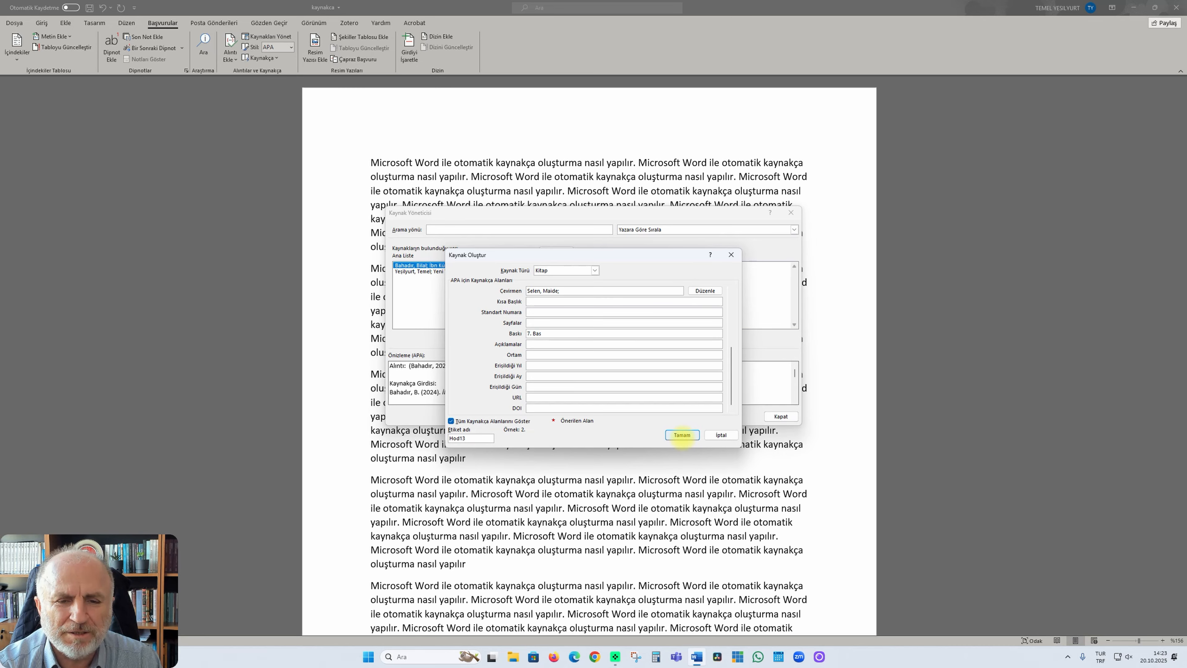
pyautogui.write('kı')
pyautogui.click(682, 435)
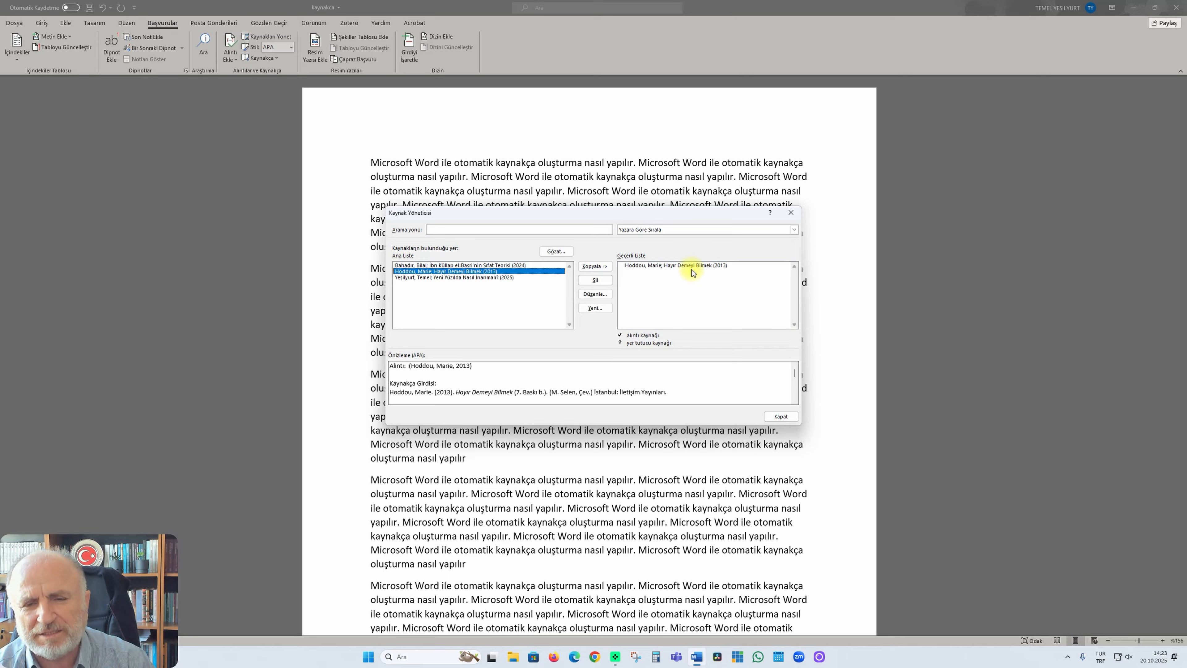
# Step: Remove the "Hayır Demeyi Bilmek" source from the current document's list, keeping it in the master list
pyautogui.click(669, 267)
pyautogui.click(595, 280)
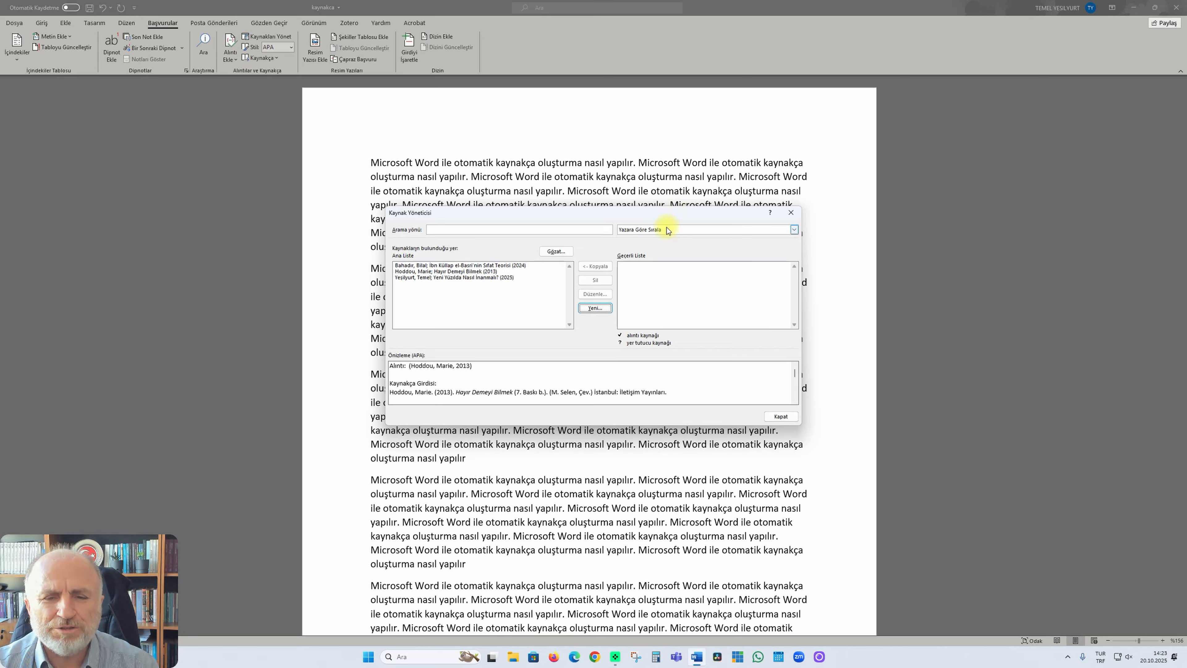
# Step: Start another new book source and enter its author's surname and first name
pyautogui.click(595, 308)
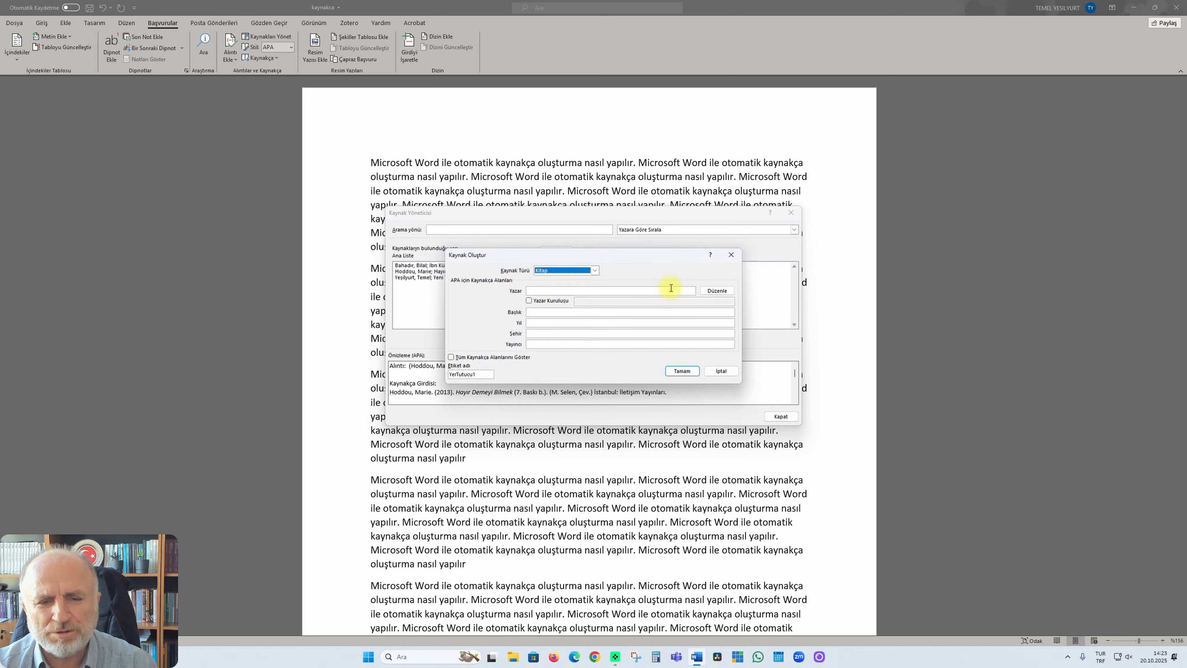
pyautogui.click(716, 291)
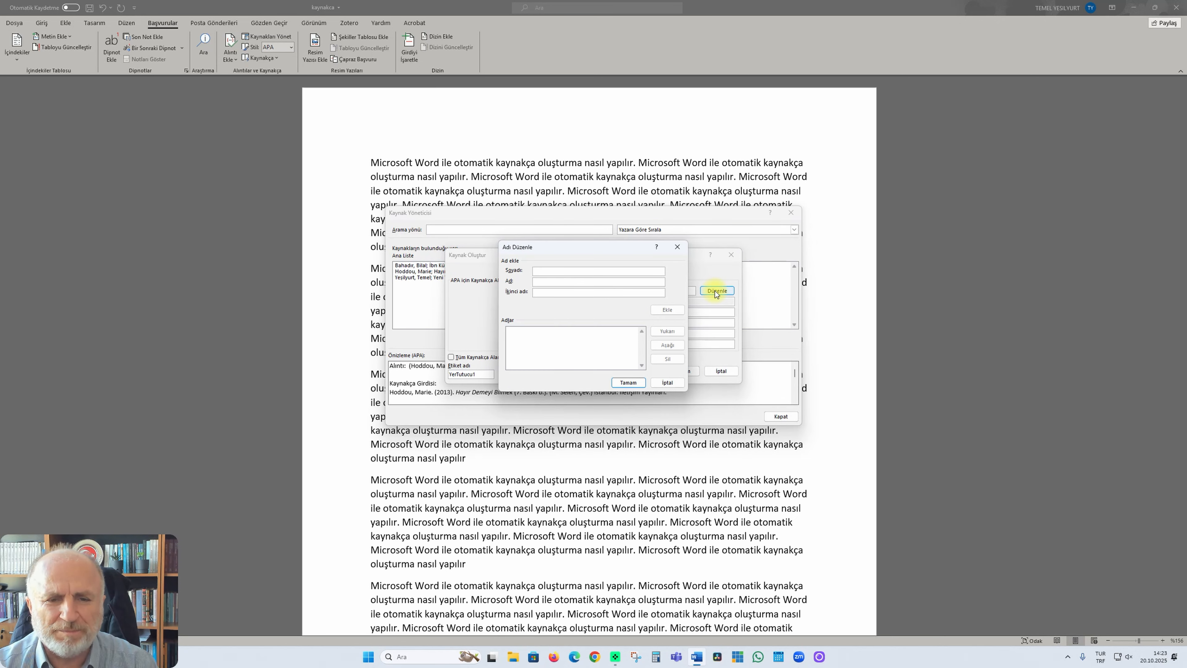
pyautogui.write('Mat')
pyautogui.press('BackSpace')
pyautogui.press('BackSpace')
pyautogui.press('BackSpace')
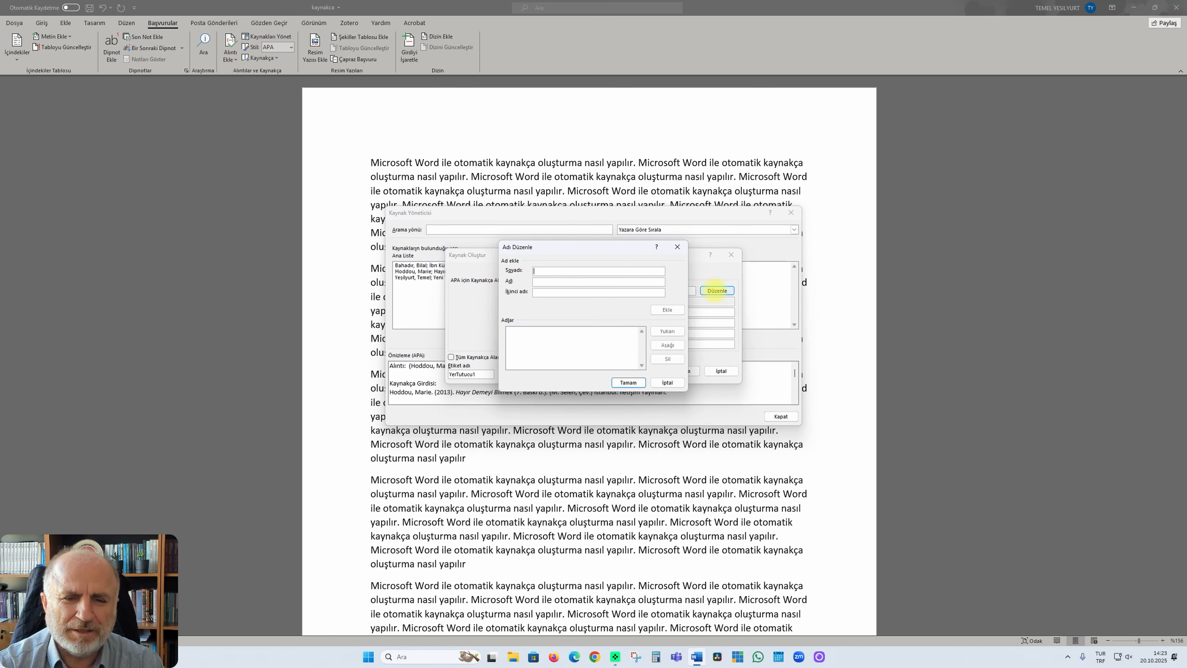
pyautogui.write('Gab')
pyautogui.press('BackSpace')
pyautogui.press('BackSpace')
pyautogui.press('BackSpace')
pyautogui.write('MateG')
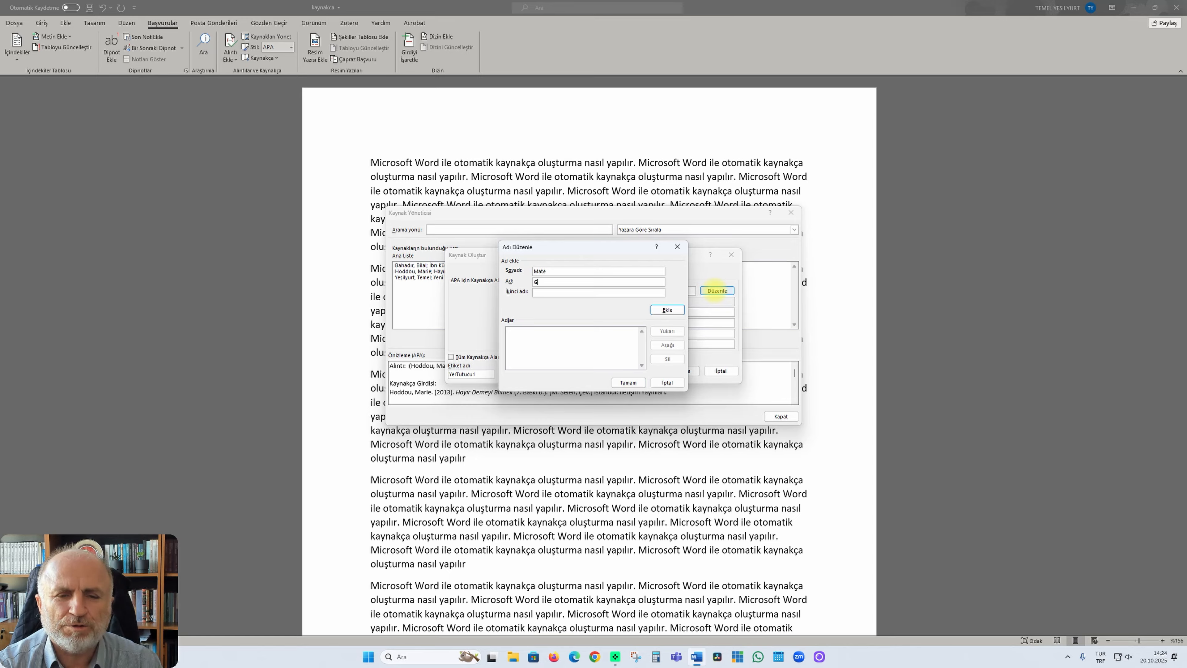
pyautogui.write('abor')
pyautogui.click(629, 383)
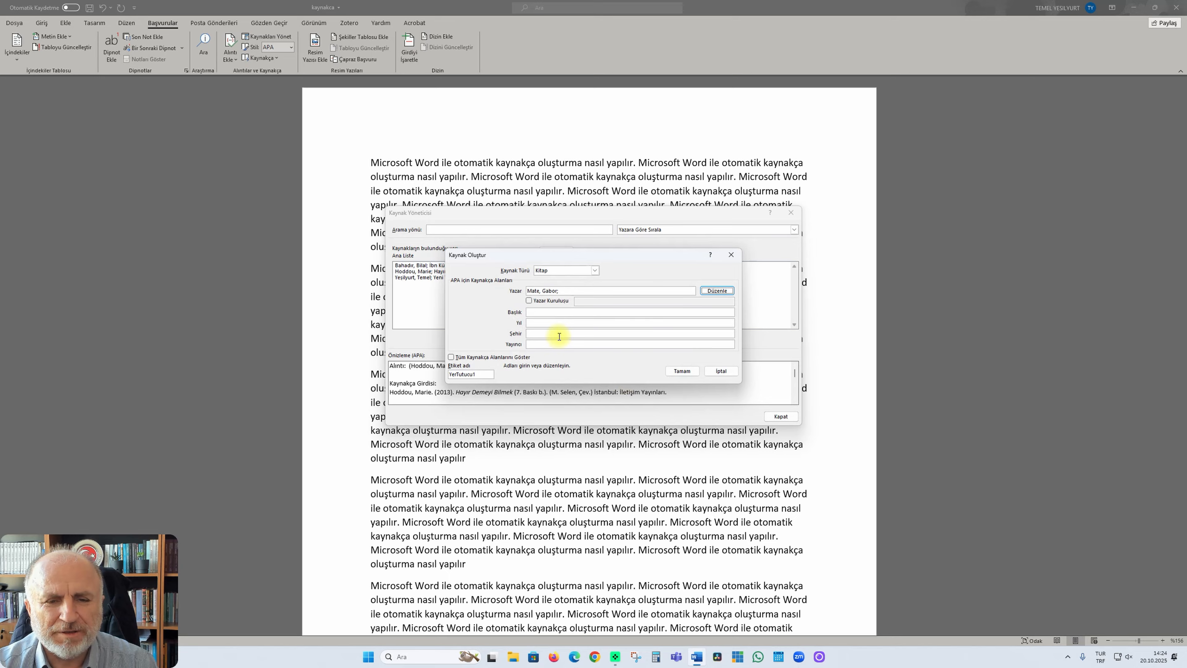
# Step: Set the new book source's title to "Vücudunuz Hayır Diyorsa"
pyautogui.click(550, 312)
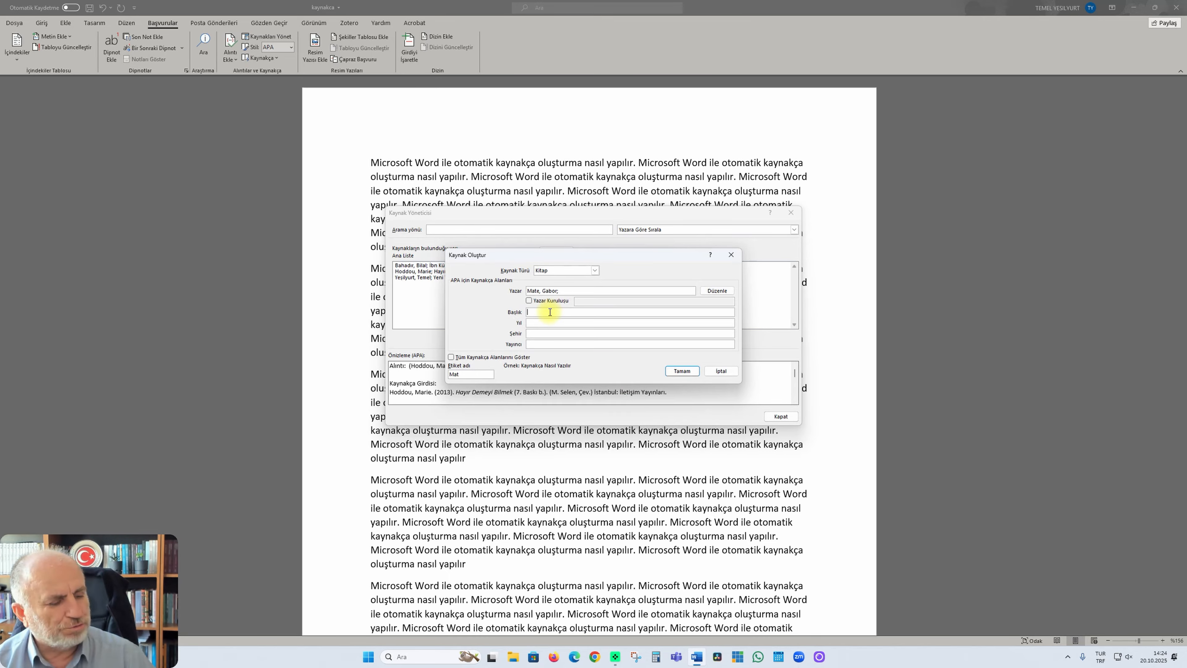
pyautogui.write('Vücudunuz Hayır Diyorsa')
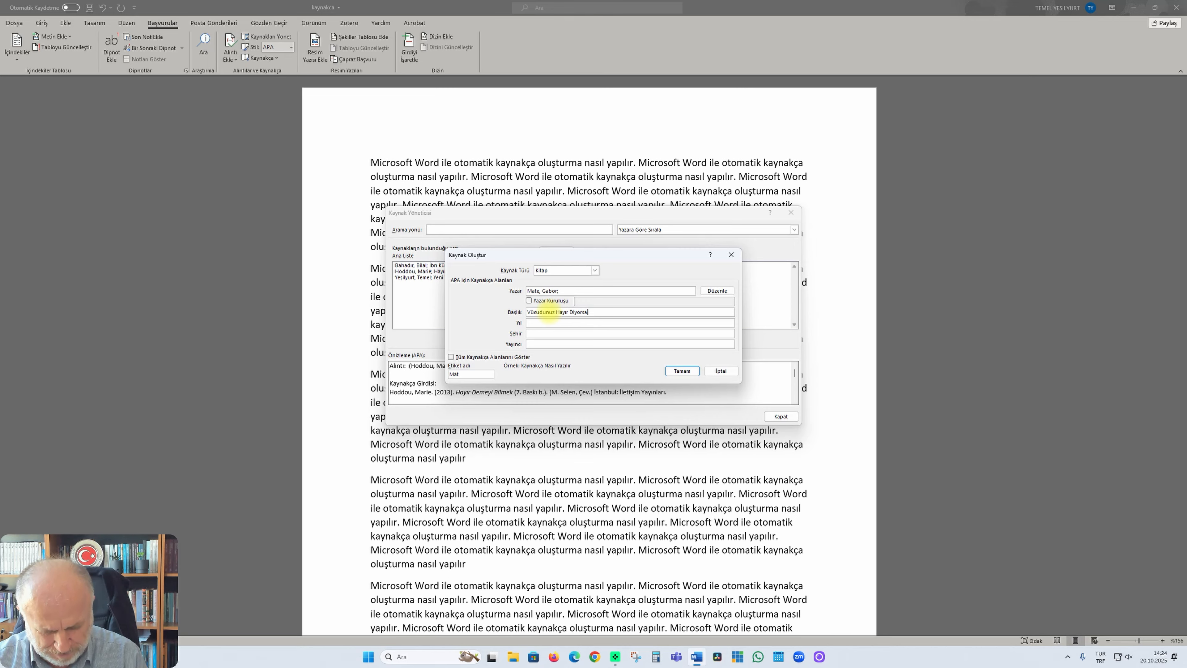
# Step: Set the new book source's year to 2014, its city to İstanbul and its publisher to İletişim
pyautogui.click(580, 323)
pyautogui.write('2014')
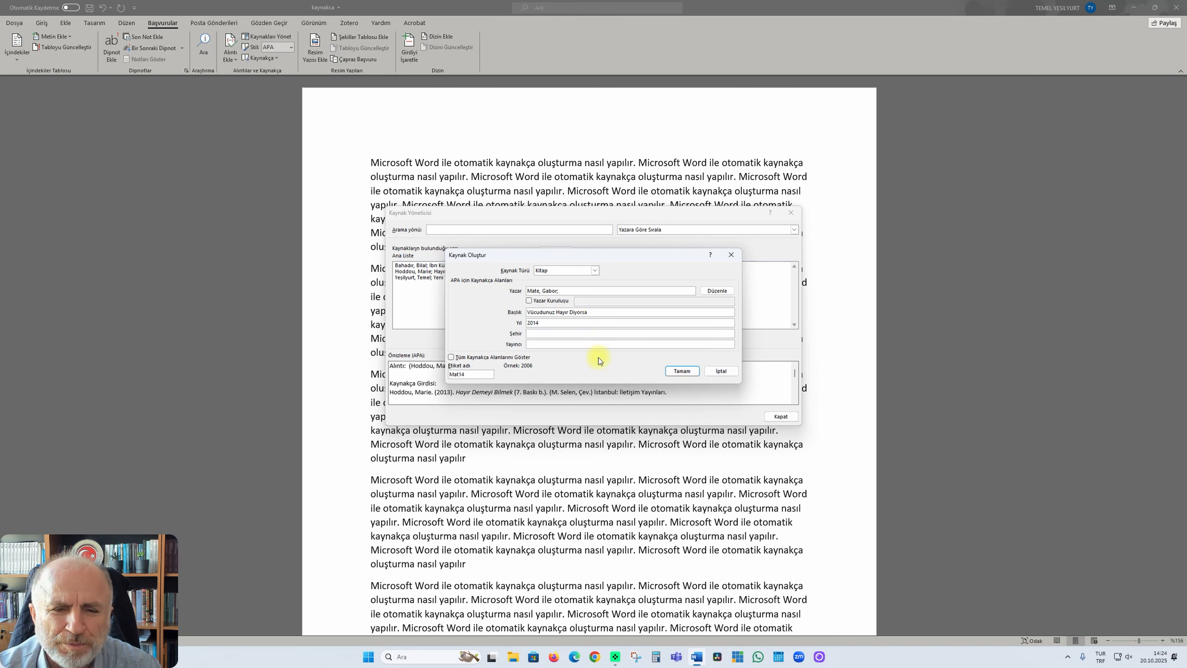
pyautogui.write('İstanbul')
pyautogui.press('Tab')
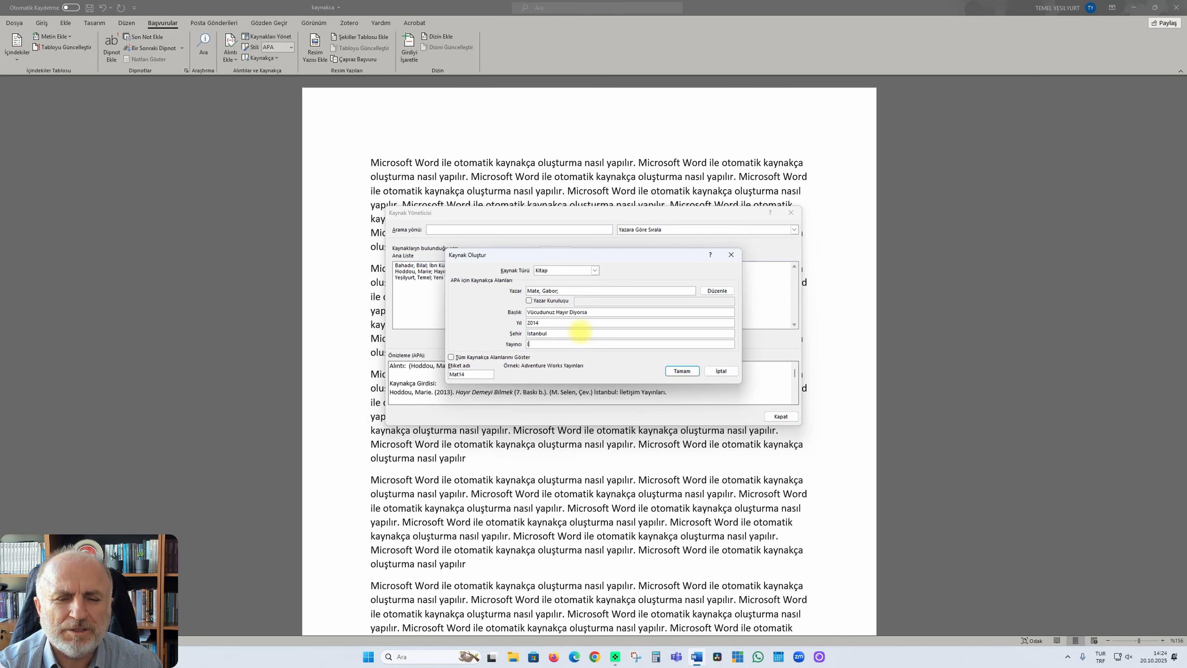
pyautogui.write('İletişim')
# Step: Display all bibliography fields, enter the translator's surname and first name, and save the source
pyautogui.click(451, 356)
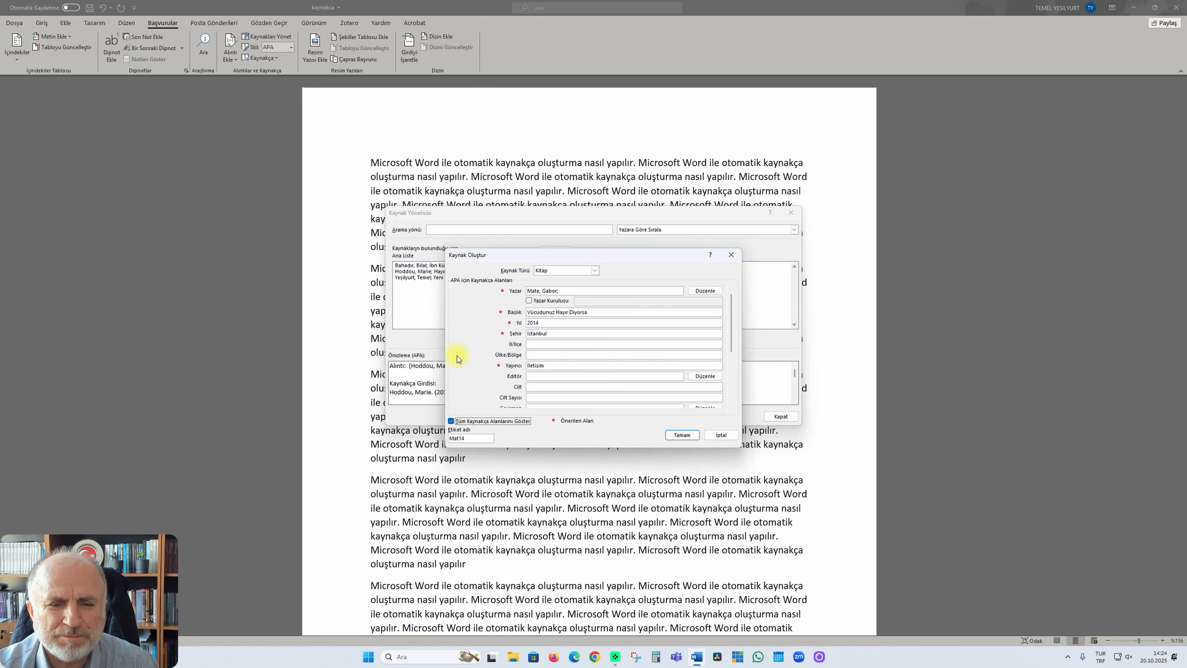
pyautogui.scroll(-3, 547, 321)
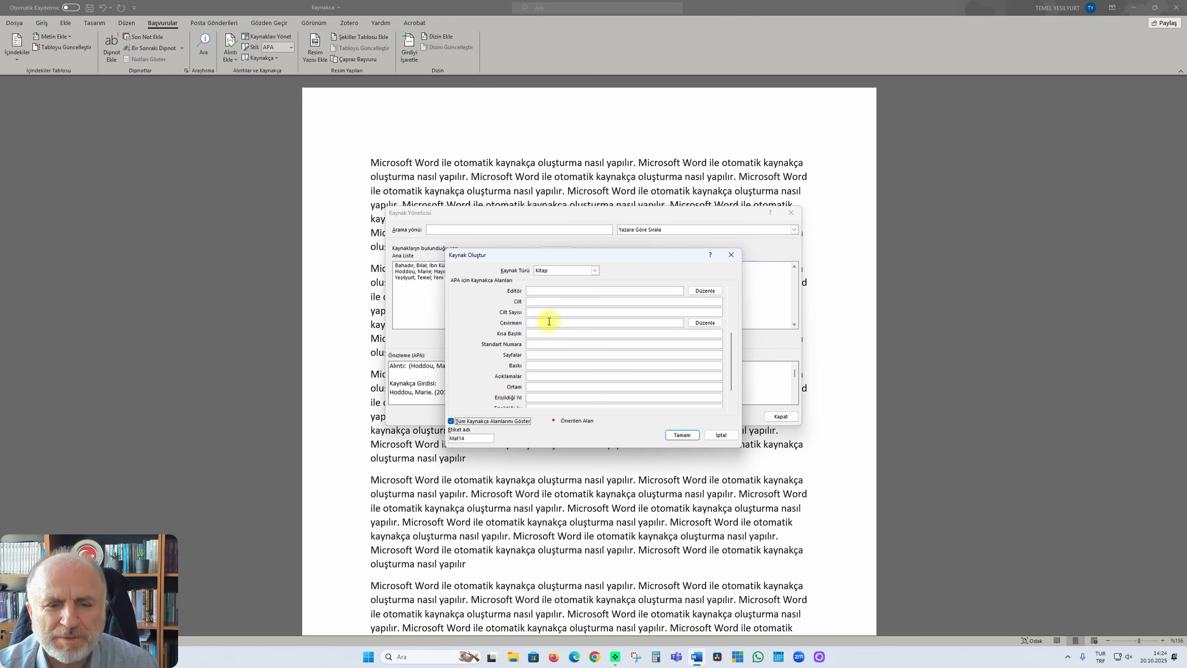
pyautogui.click(549, 321)
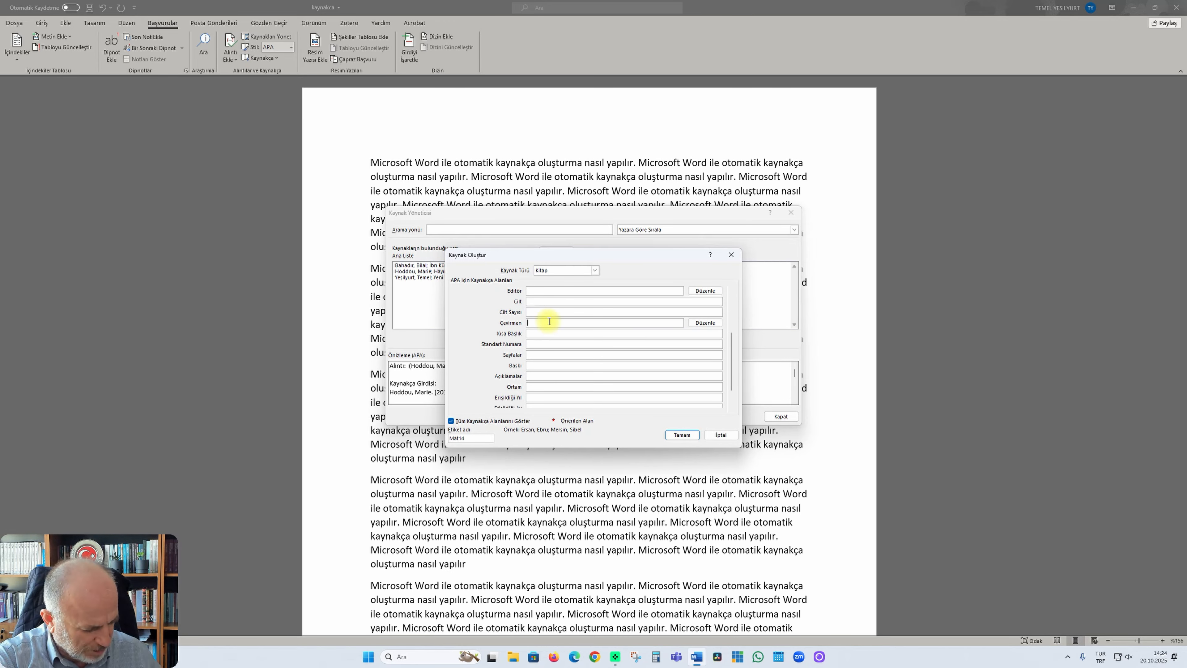
pyautogui.write('Orhun, Defre')
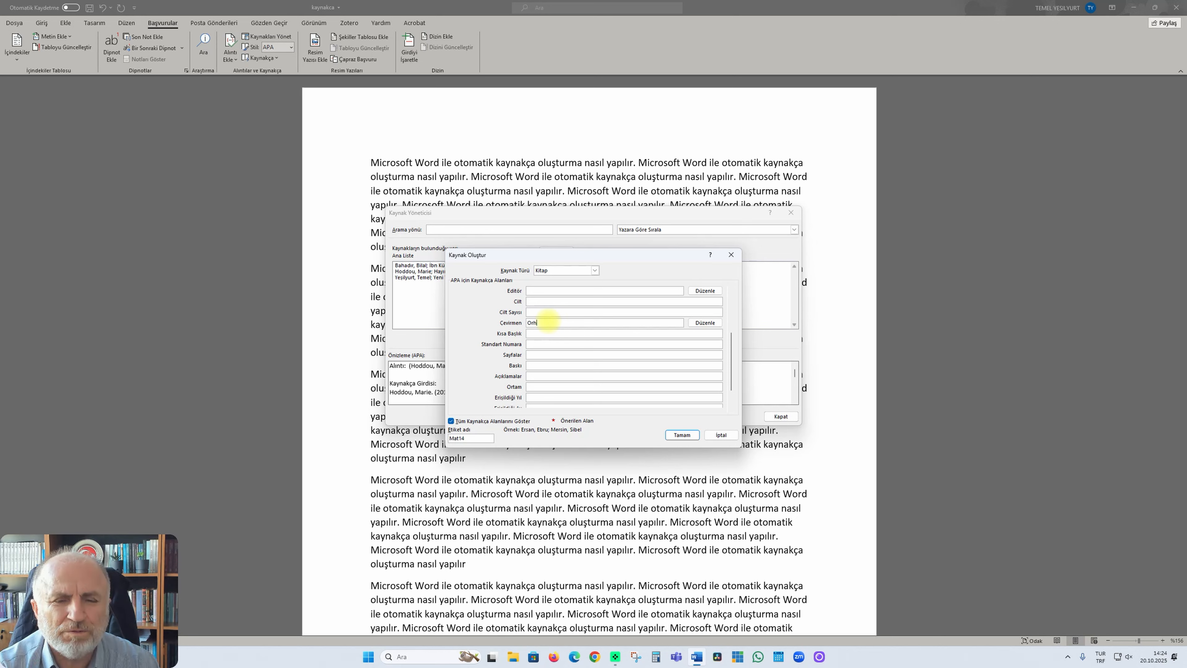
pyautogui.click(682, 435)
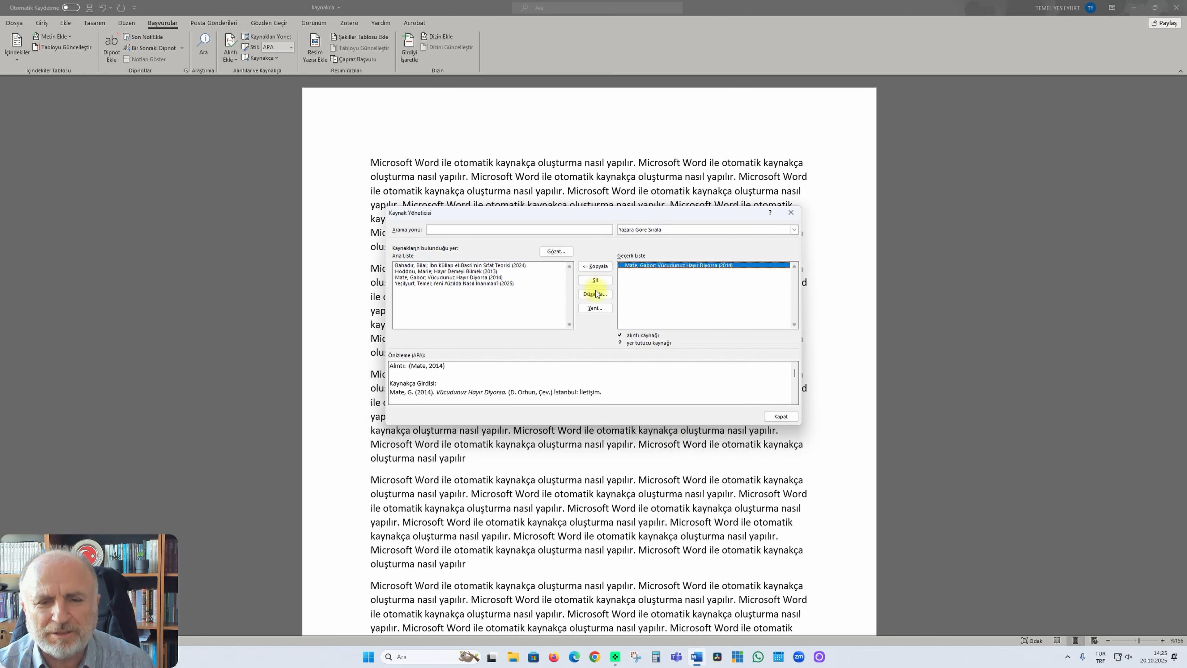
# Step: Remove the "Vücudunuz Hayır Diyorsa" source from the current document's list and close the source manager
pyautogui.click(595, 280)
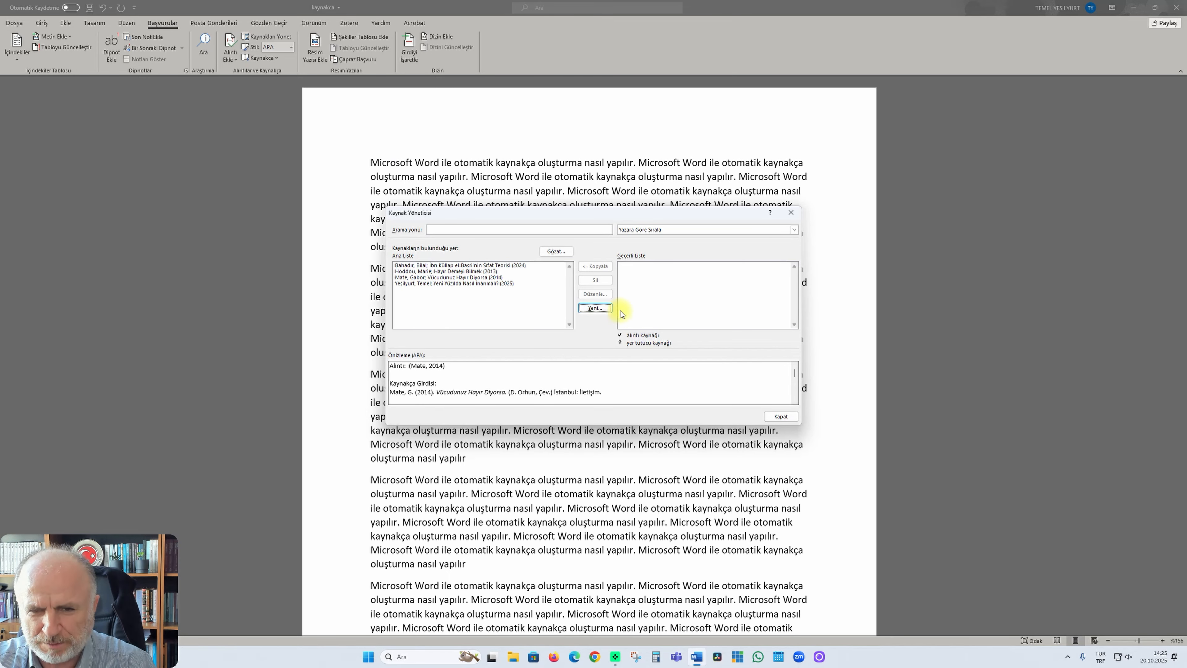
pyautogui.moveTo(624, 217); pyautogui.dragTo(655, 290)
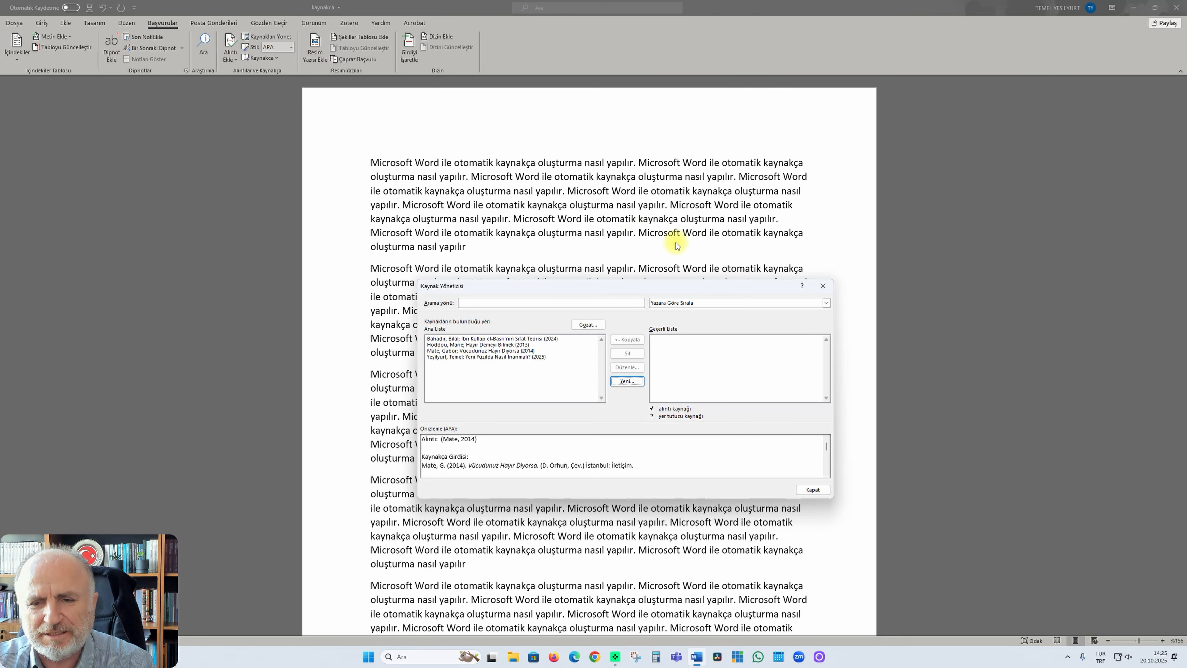
pyautogui.click(813, 489)
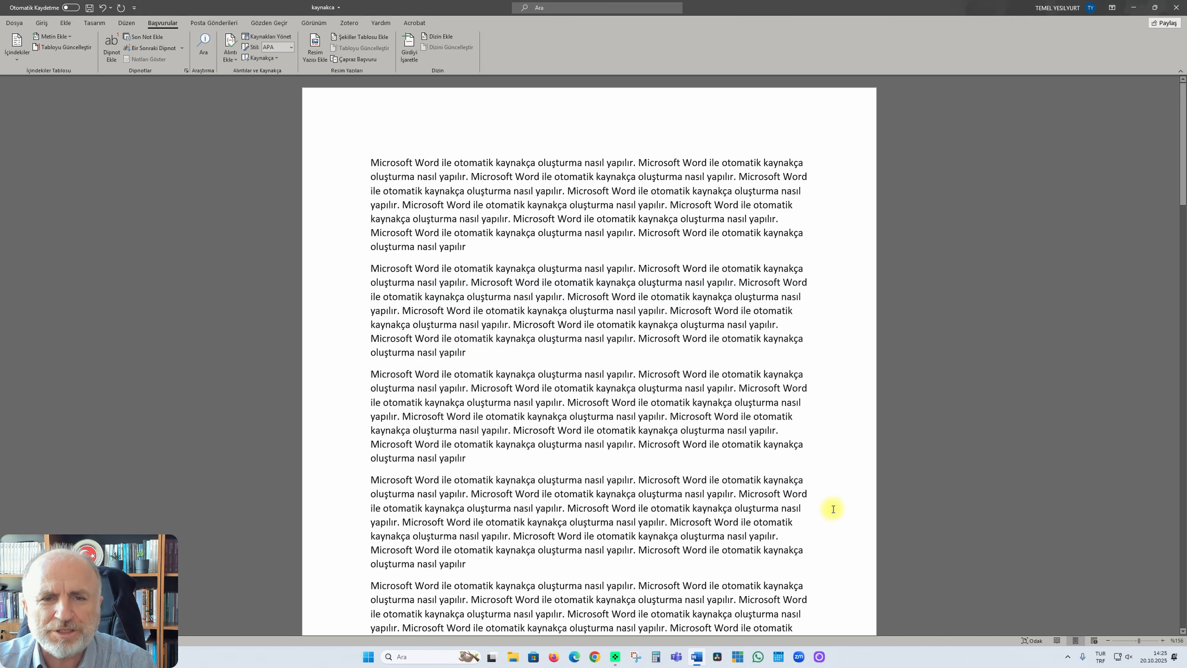
# Step: Place the cursor at the end of the first paragraph and check which sources are offered for a citation
pyautogui.click(495, 245)
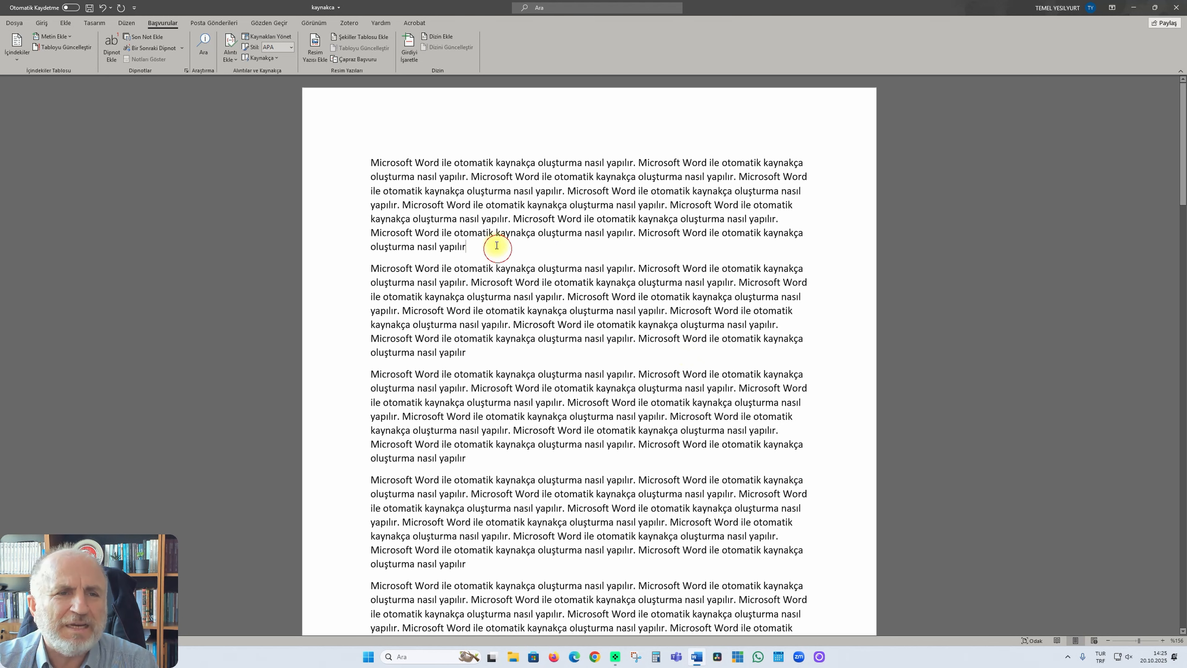
pyautogui.click(234, 61)
pyautogui.click(257, 69)
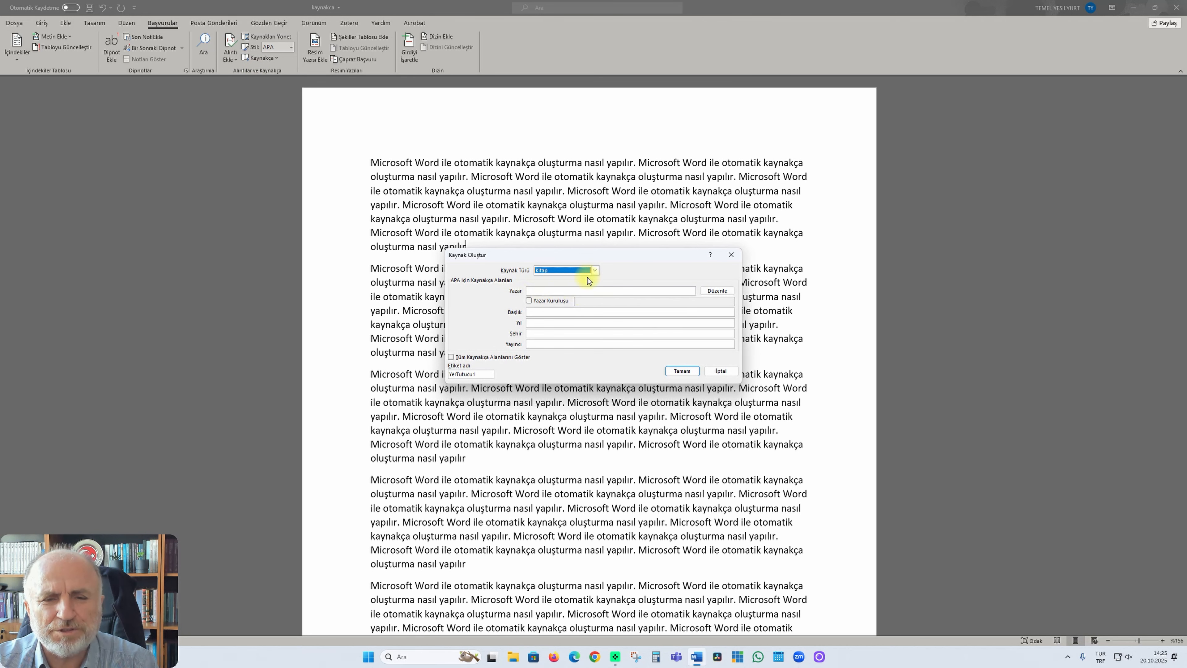
pyautogui.click(721, 371)
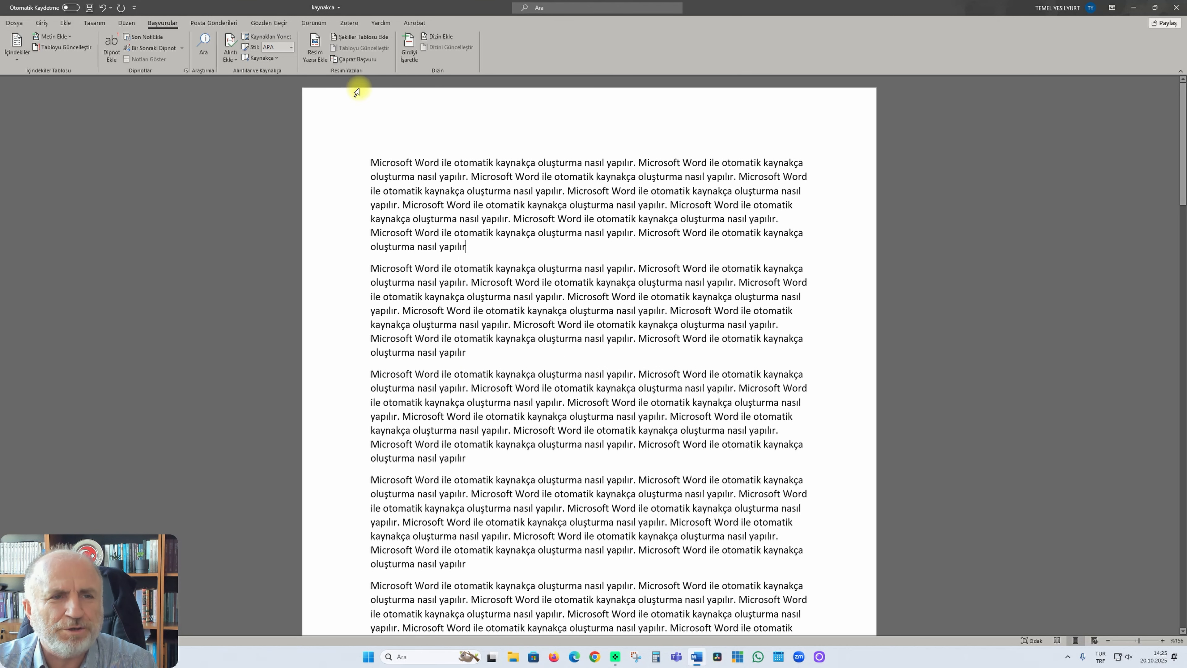
pyautogui.click(231, 56)
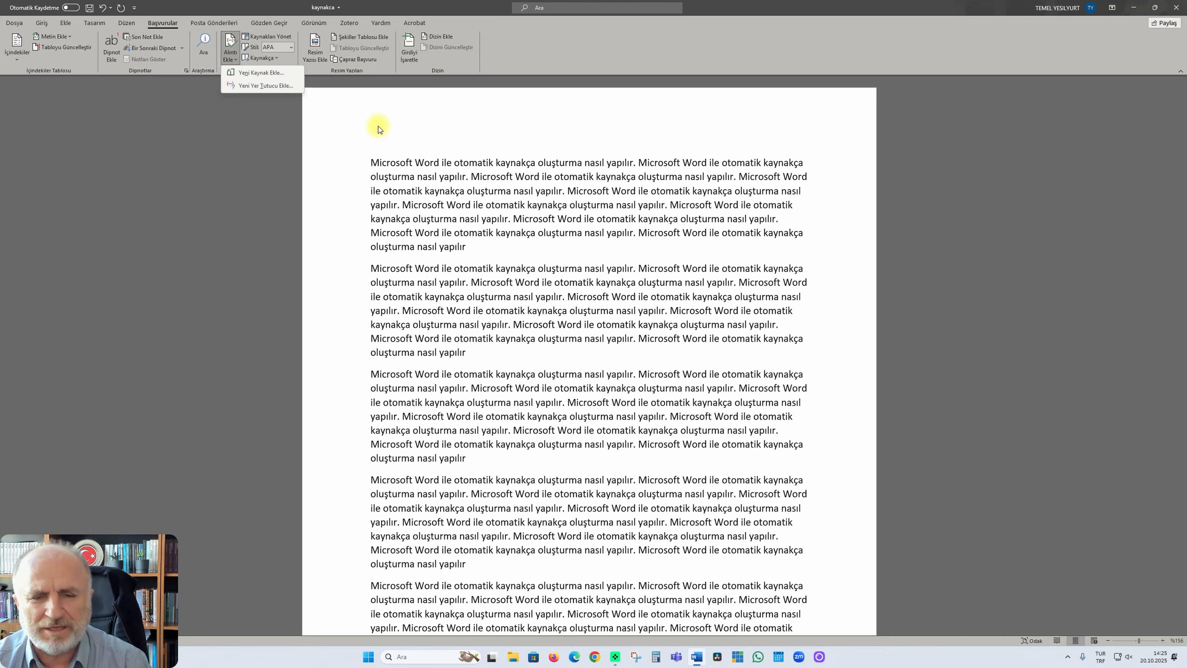
pyautogui.click(589, 227)
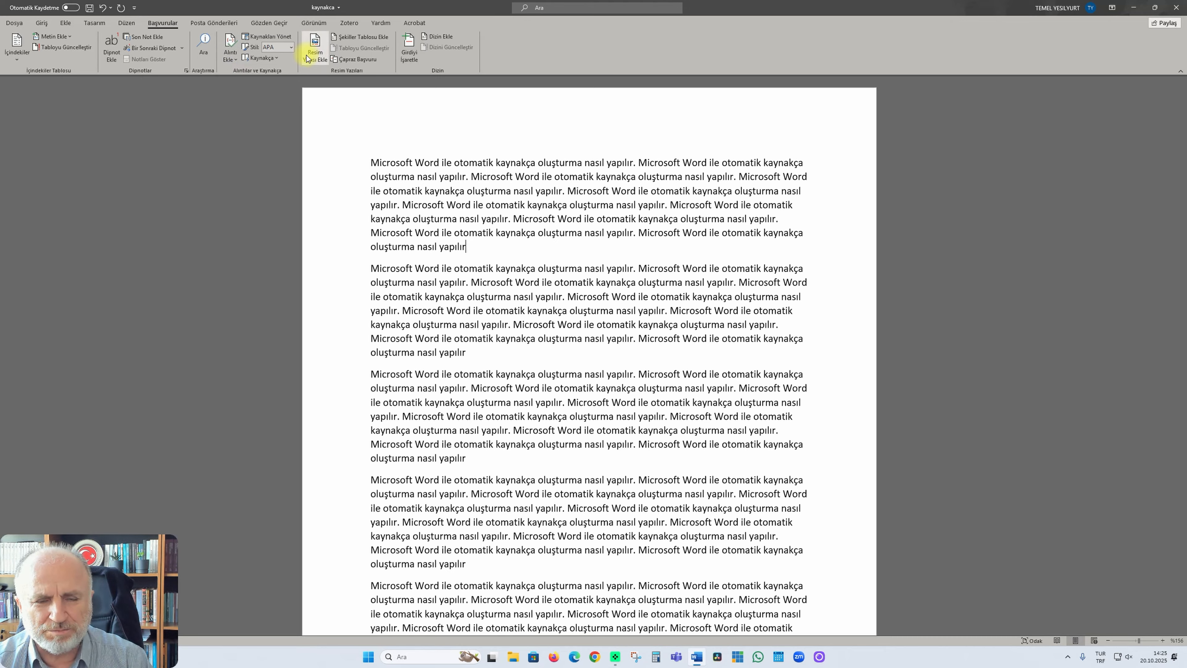
# Step: Copy all four sources from the master list to the current document's list and close the source manager
pyautogui.click(263, 38)
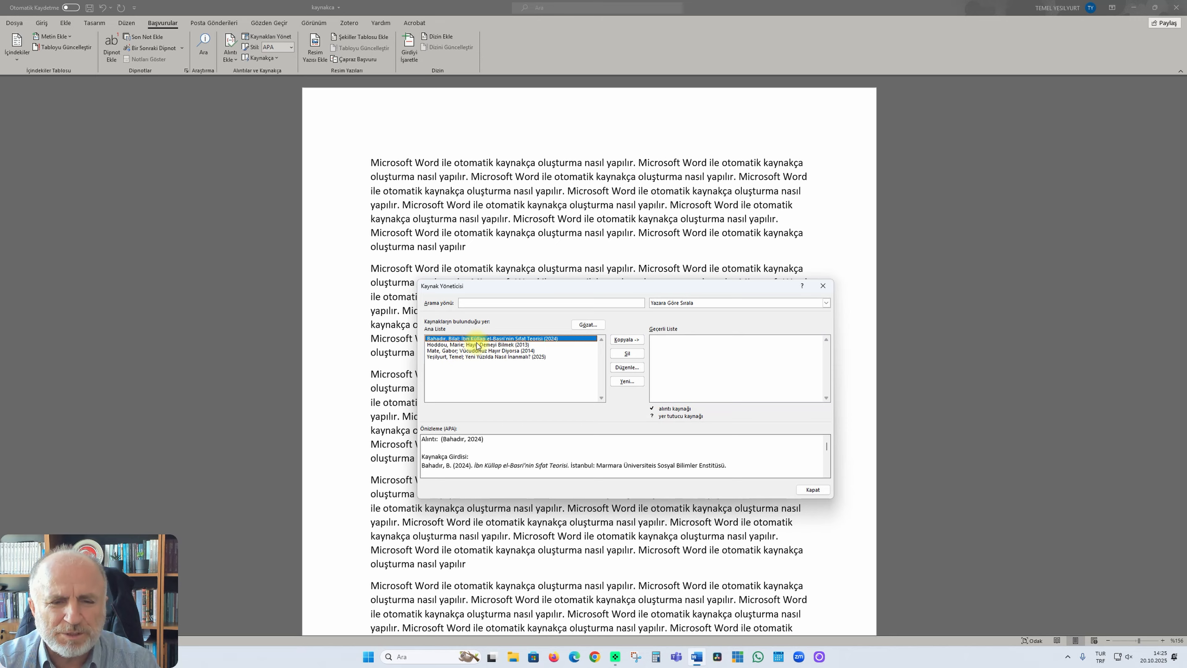
pyautogui.keyDown('shift'); pyautogui.click(480, 364); pyautogui.keyUp('shift')
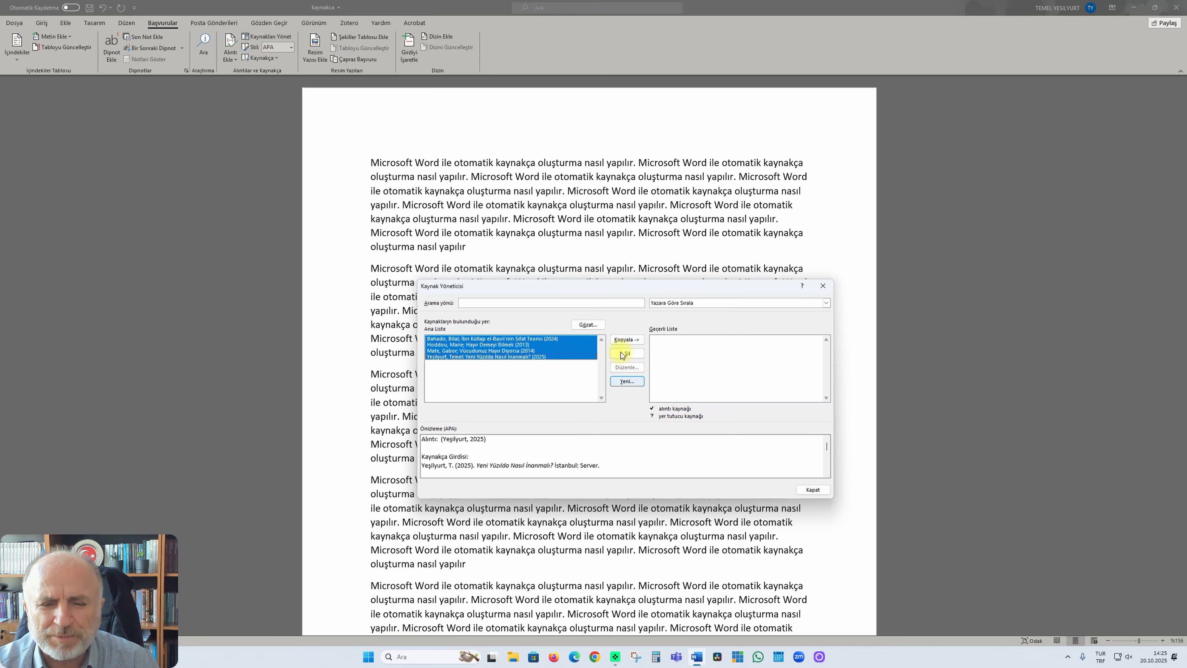
pyautogui.click(630, 340)
pyautogui.click(789, 384)
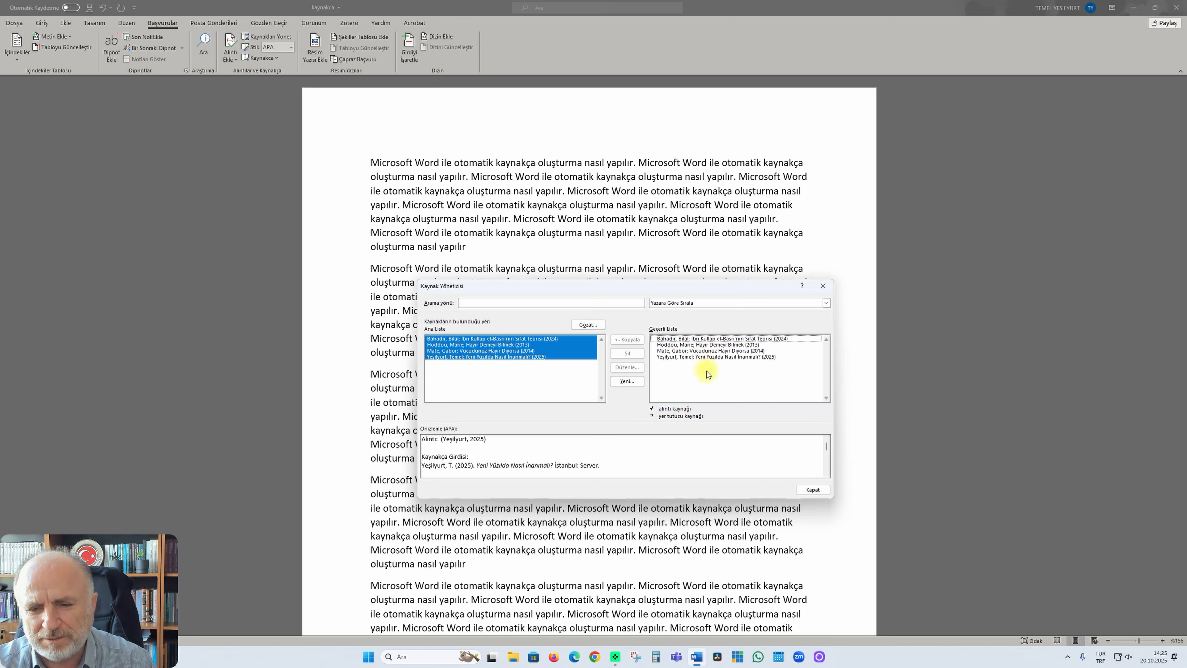
pyautogui.click(813, 490)
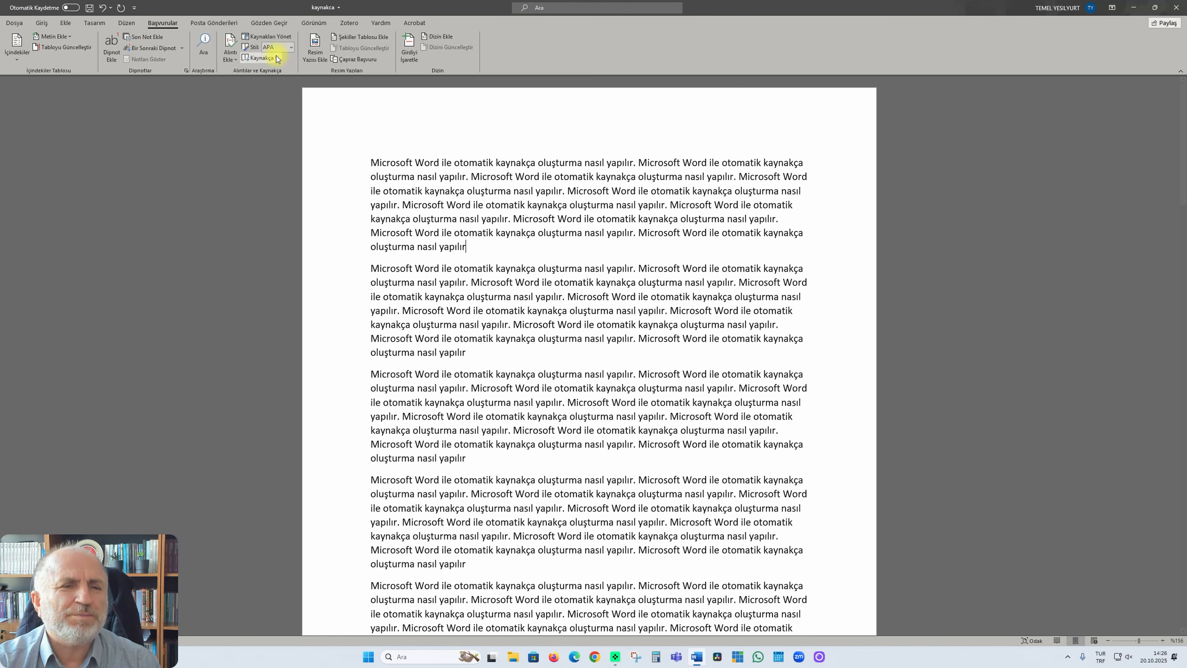
# Step: Choose APA as the citation style and cite "İbn Küllap el-Basri'nin Sıfat Teorisi" (2024) at the end of the first paragraph
pyautogui.click(291, 48)
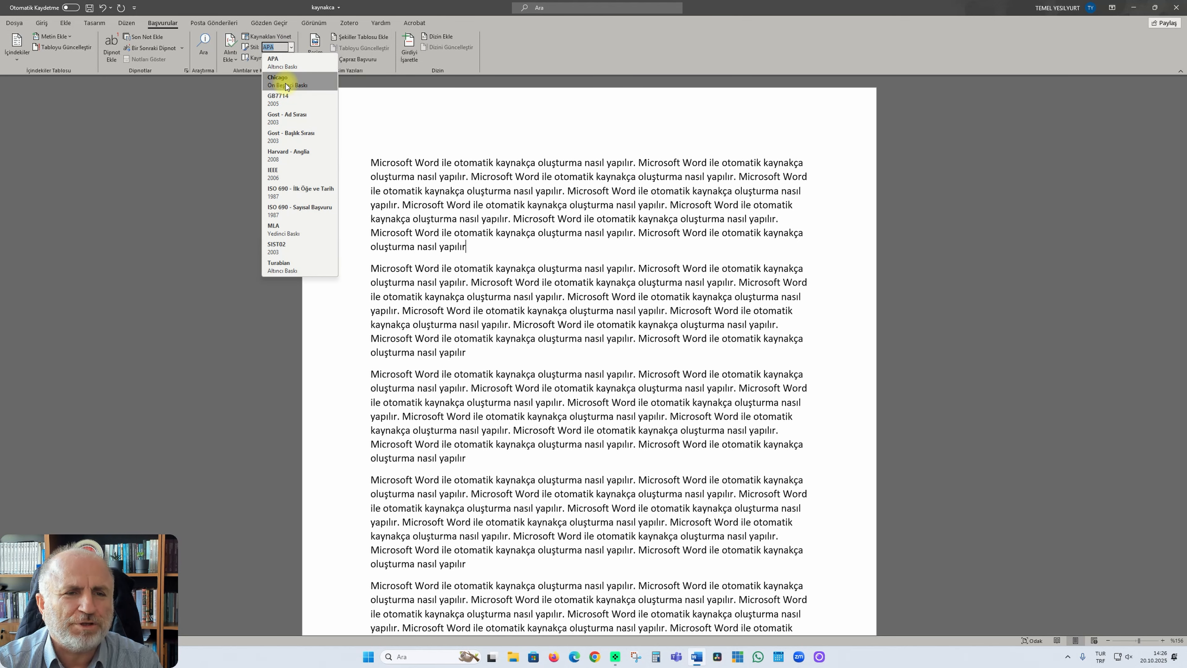
pyautogui.click(279, 62)
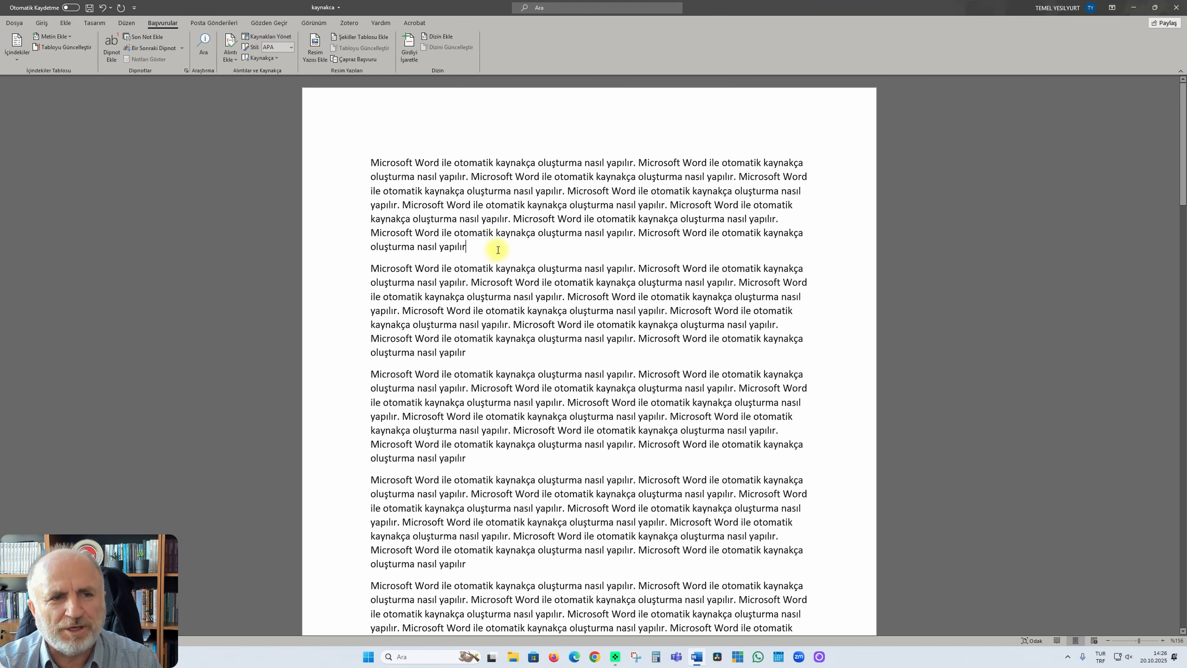
pyautogui.click(230, 48)
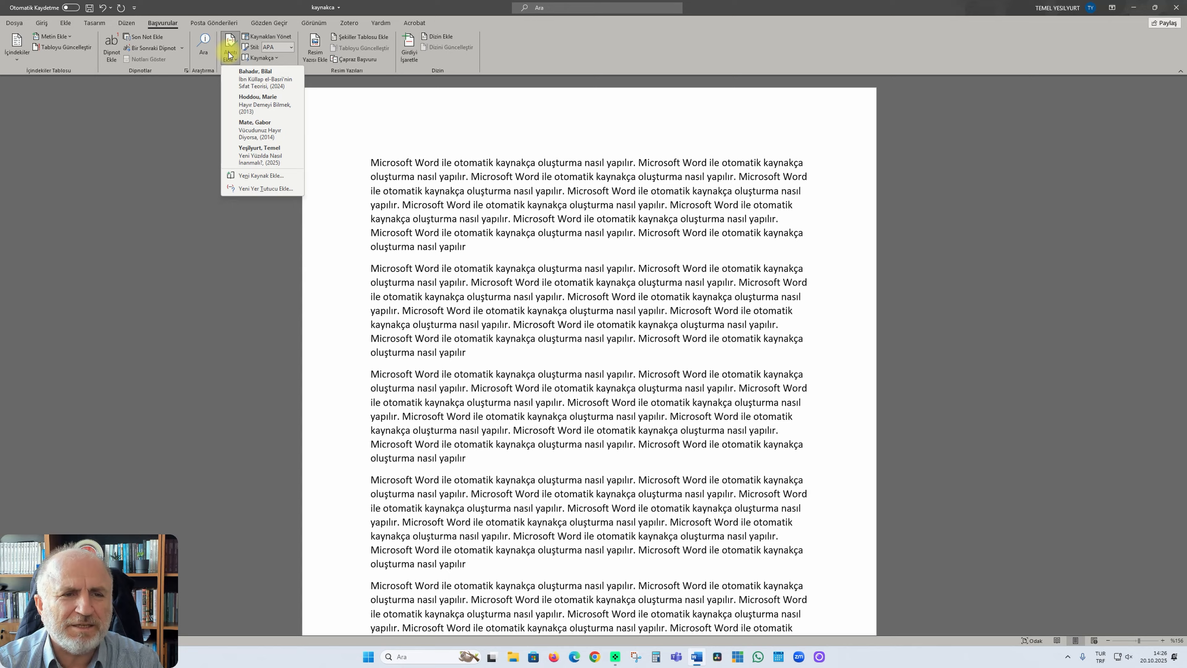
pyautogui.click(257, 80)
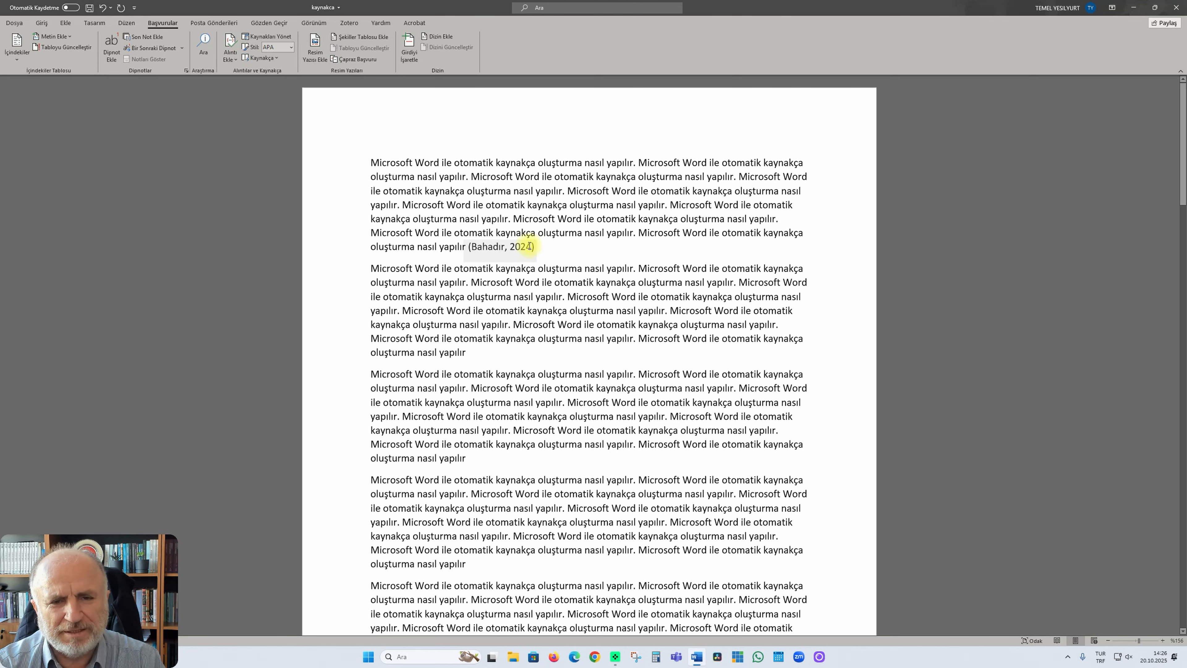
# Step: Edit the first paragraph's citation to add page number 65
pyautogui.click(529, 246)
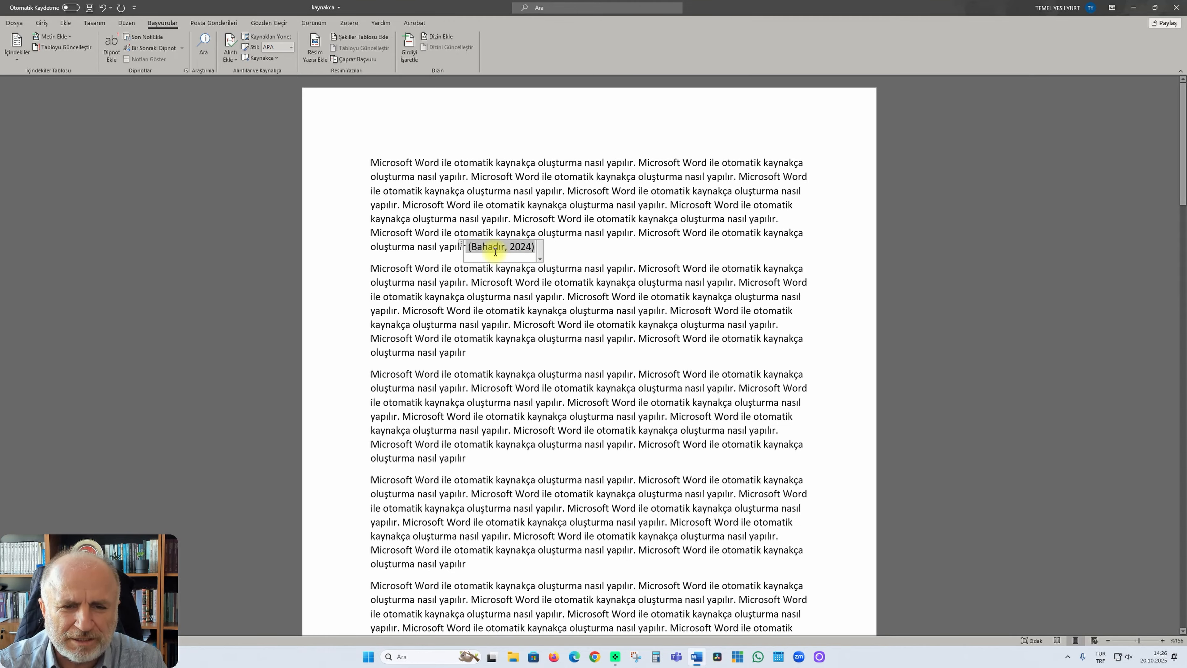
pyautogui.click(540, 259)
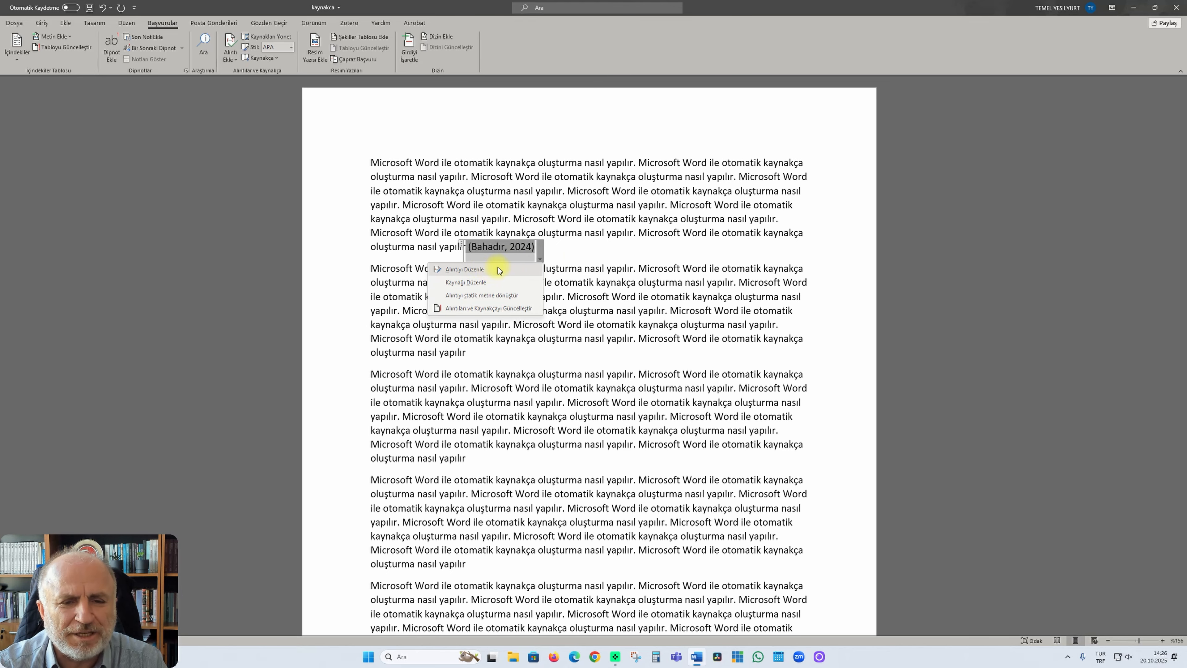
pyautogui.click(467, 270)
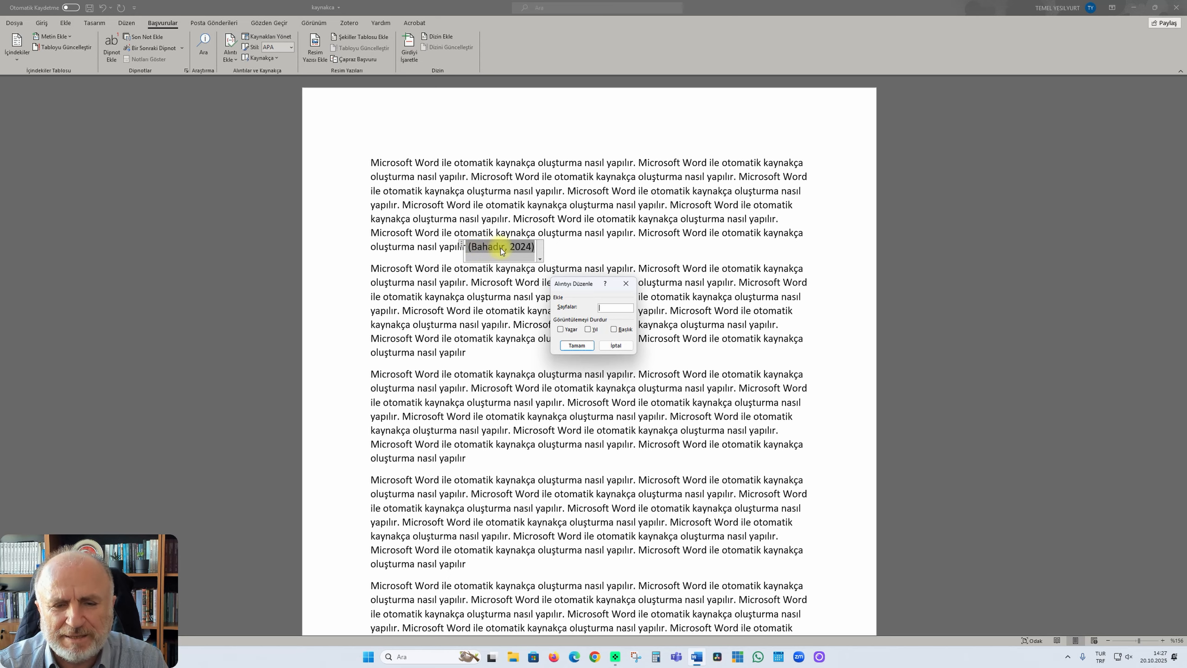
pyautogui.click(561, 332)
pyautogui.click(598, 307)
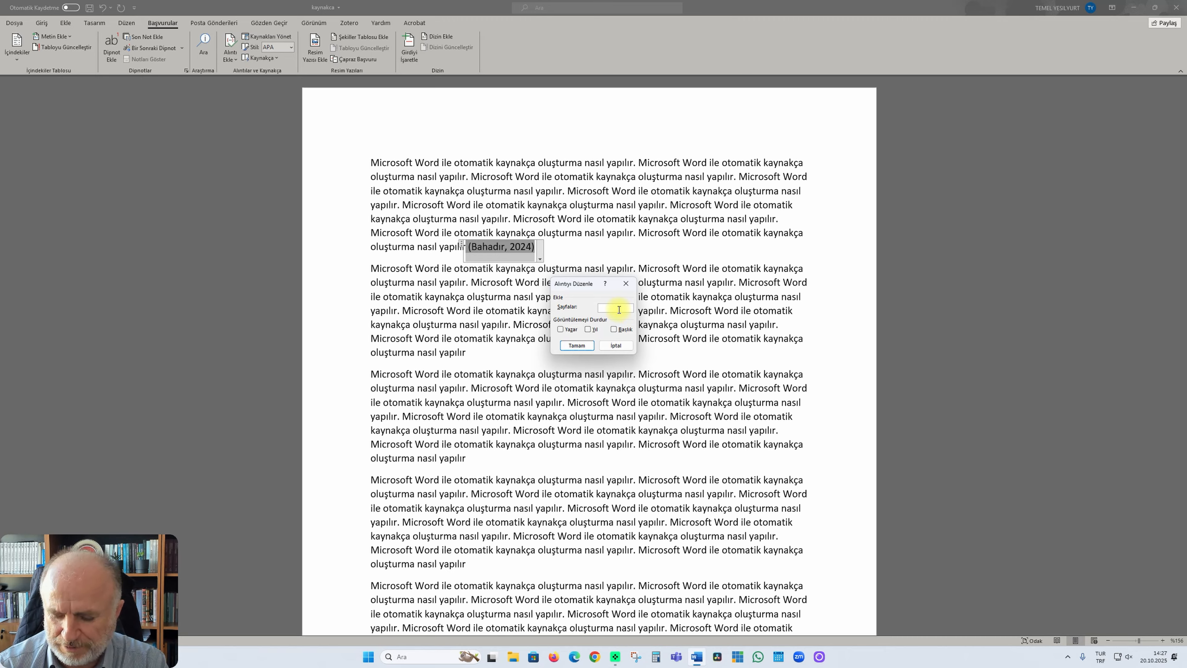
pyautogui.write('65')
pyautogui.click(576, 345)
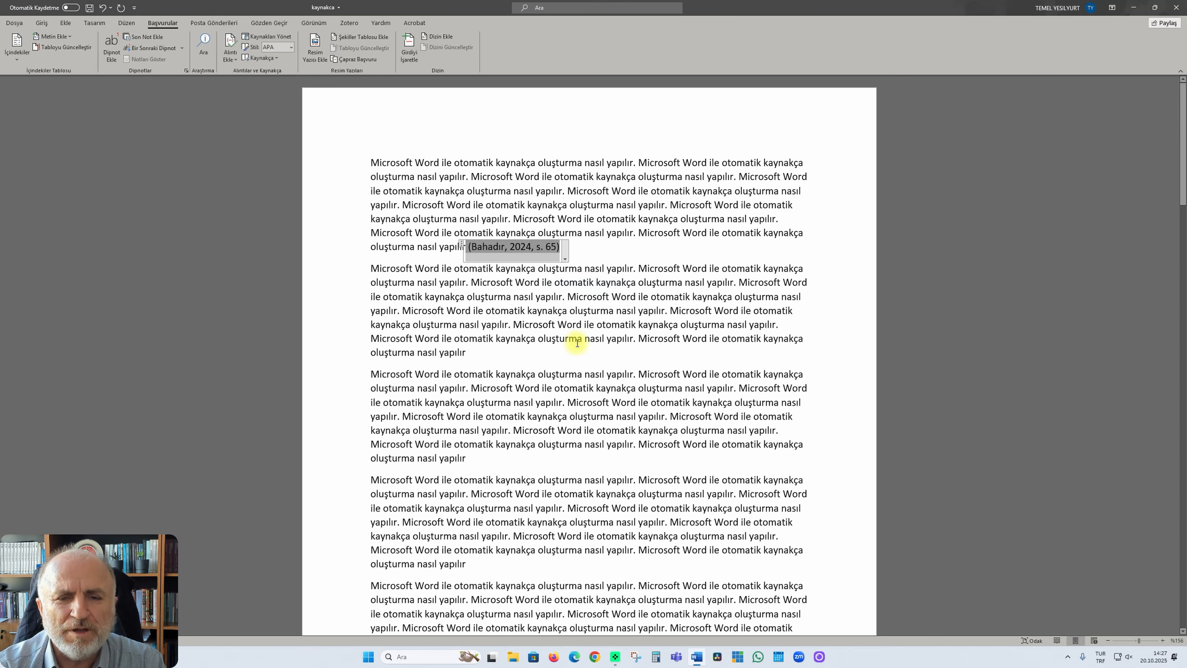
pyautogui.click(629, 248)
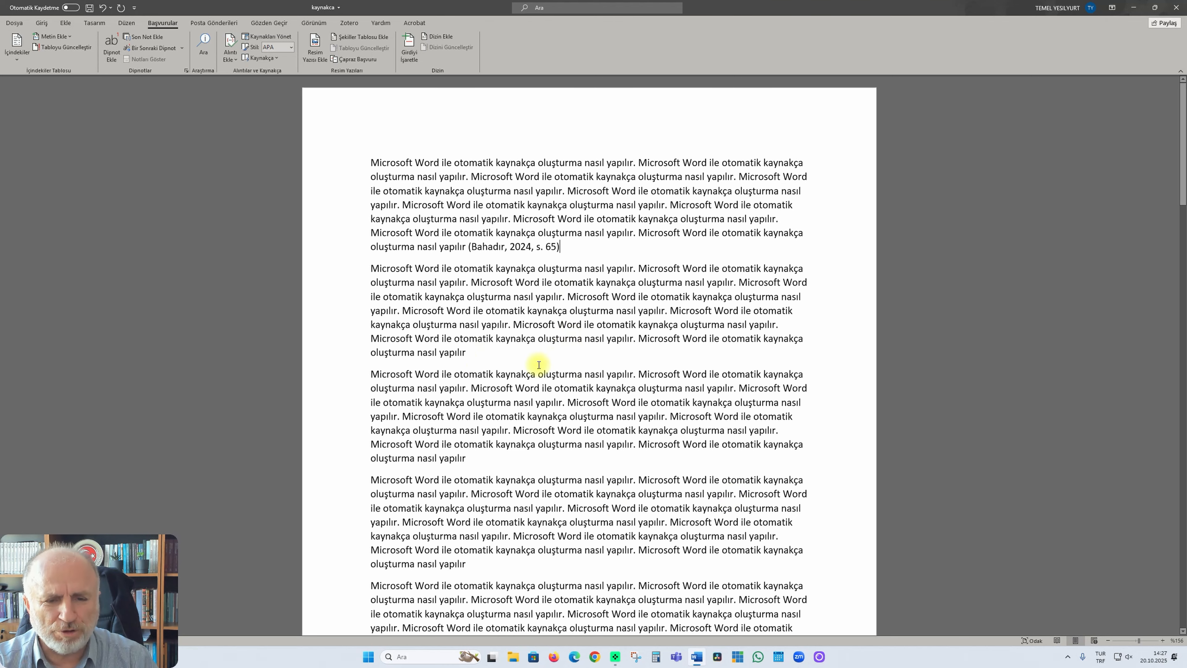
# Step: Insert a citation of "Hayır Demeyi Bilmek" (2013) at the end of the second paragraph
pyautogui.click(493, 349)
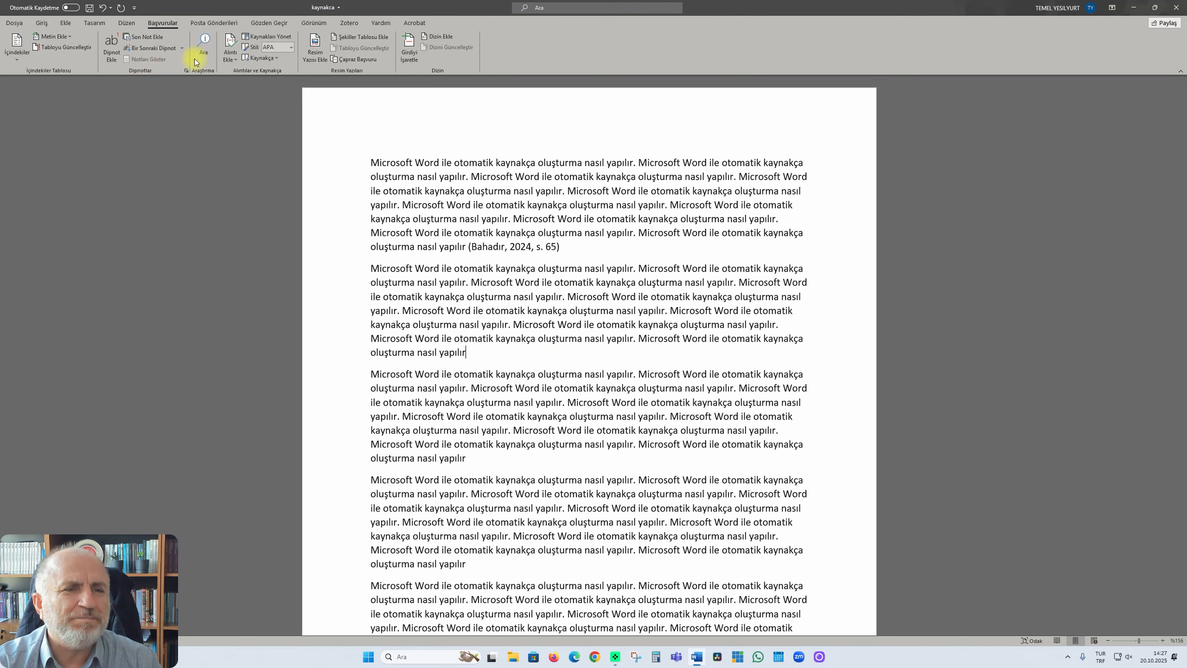
pyautogui.click(230, 51)
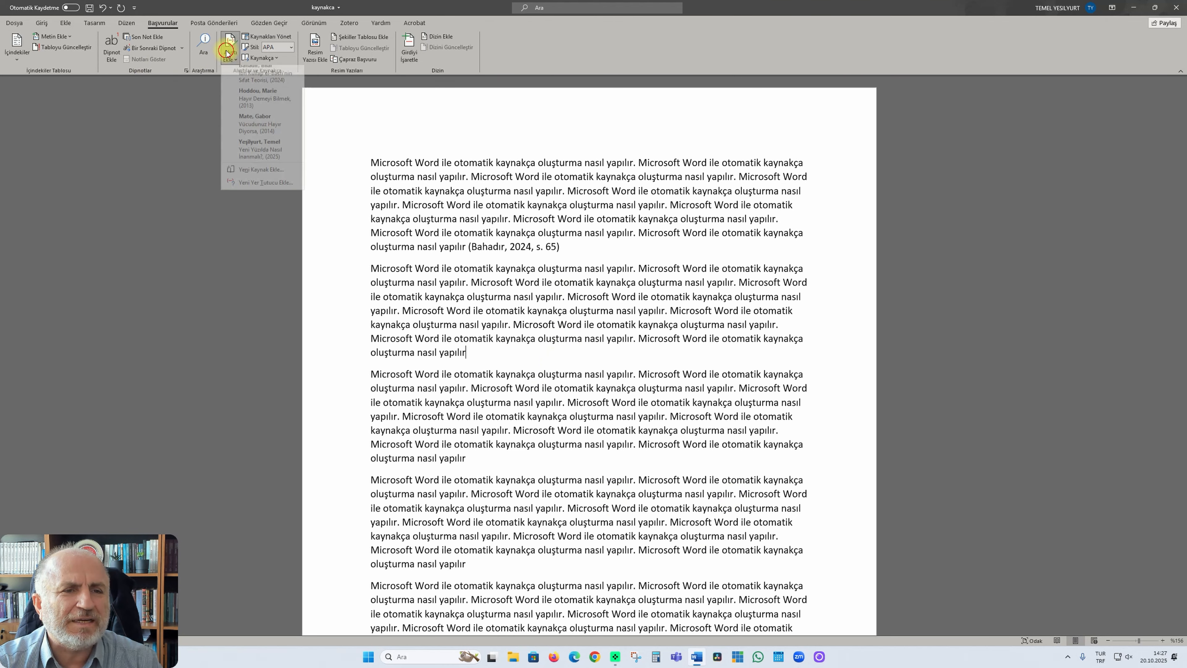
pyautogui.click(253, 102)
# Step: Edit the second paragraph's citation to add a page number
pyautogui.click(557, 352)
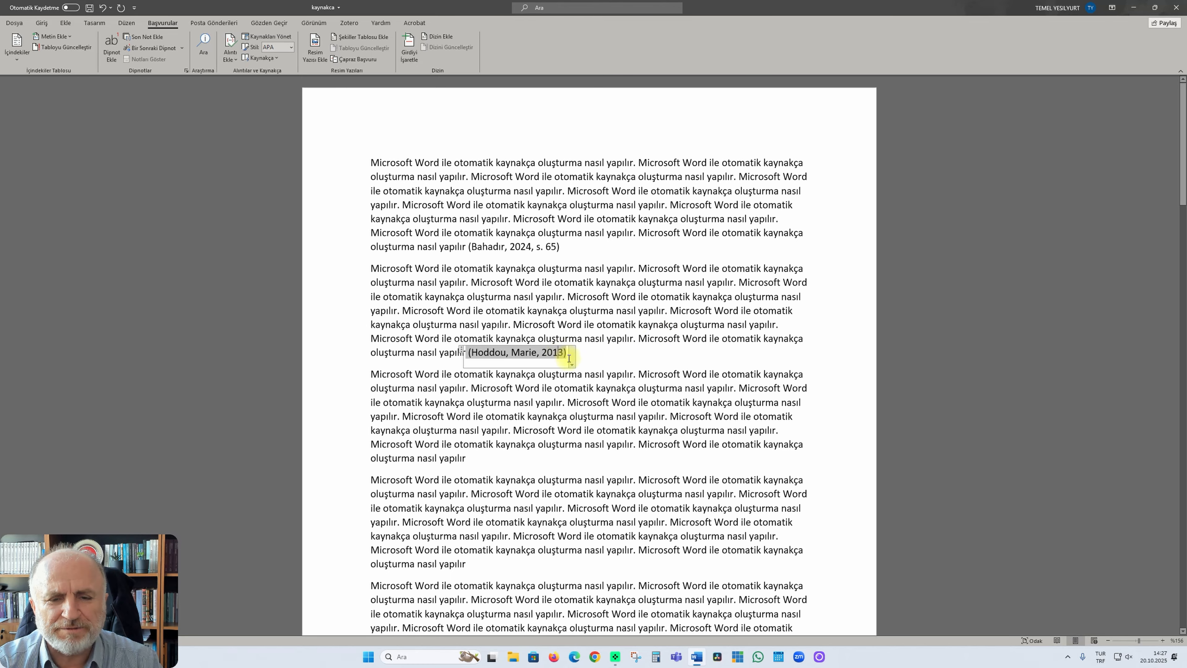
pyautogui.click(571, 363)
pyautogui.click(514, 391)
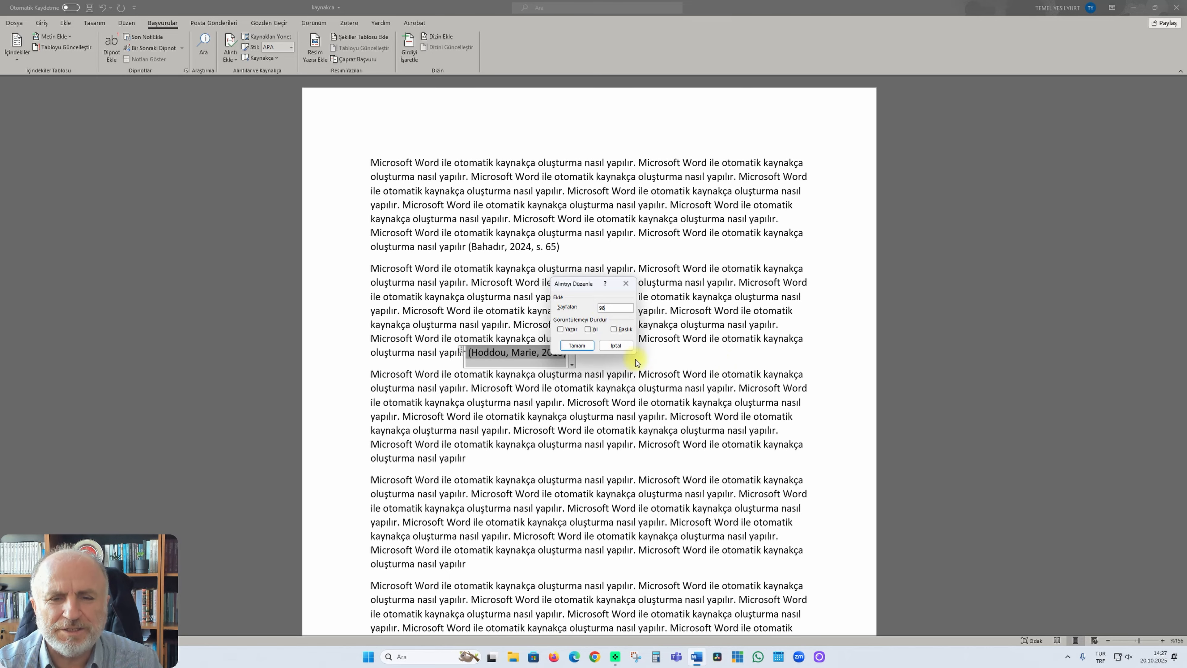
pyautogui.click(577, 346)
# Step: Insert a citation of "Vücudunuz Hayır Diyorsa" (2014) at the end of the fourth paragraph
pyautogui.scroll(-7, 612, 407)
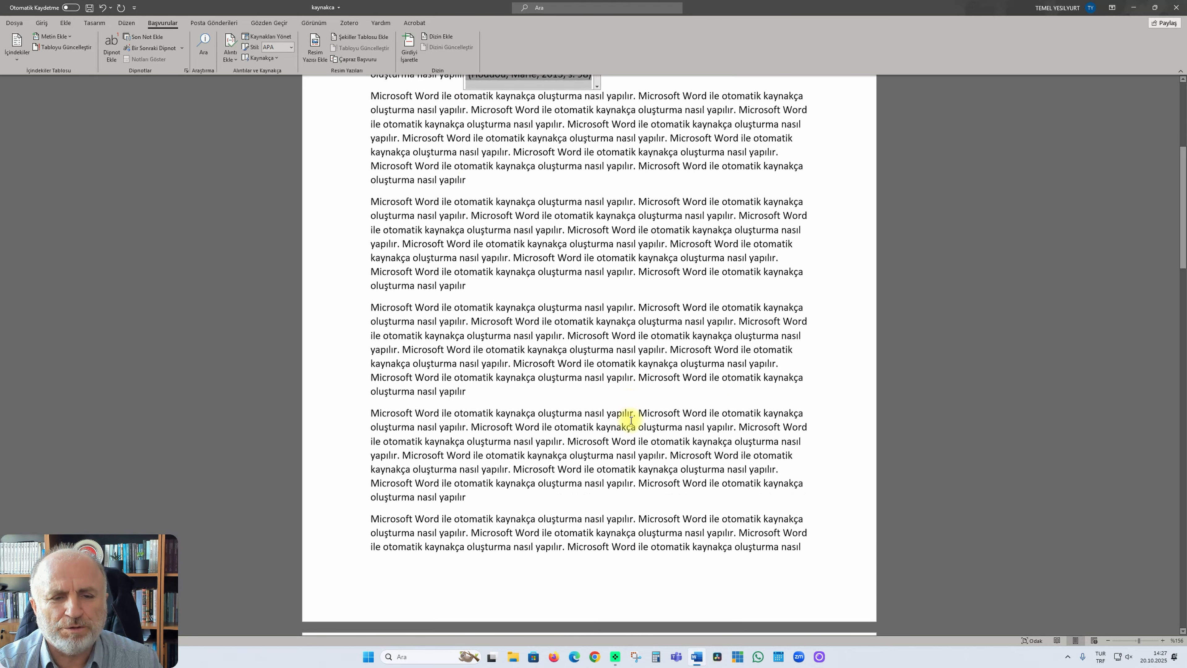
pyautogui.click(470, 145)
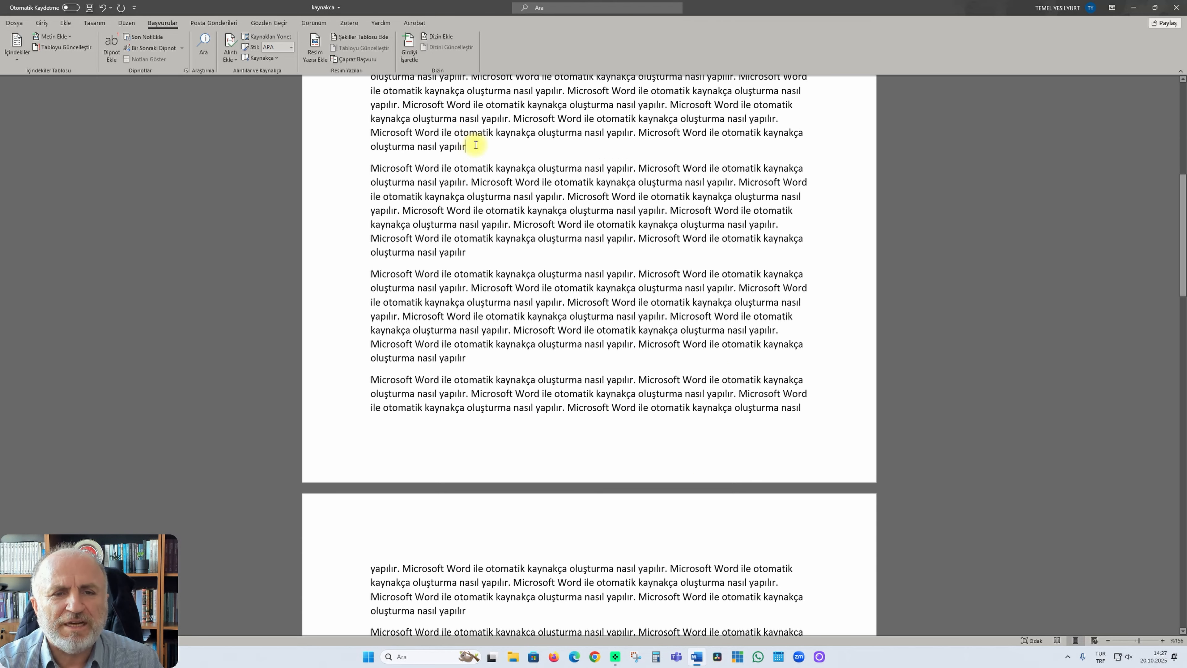
pyautogui.click(232, 56)
pyautogui.click(254, 127)
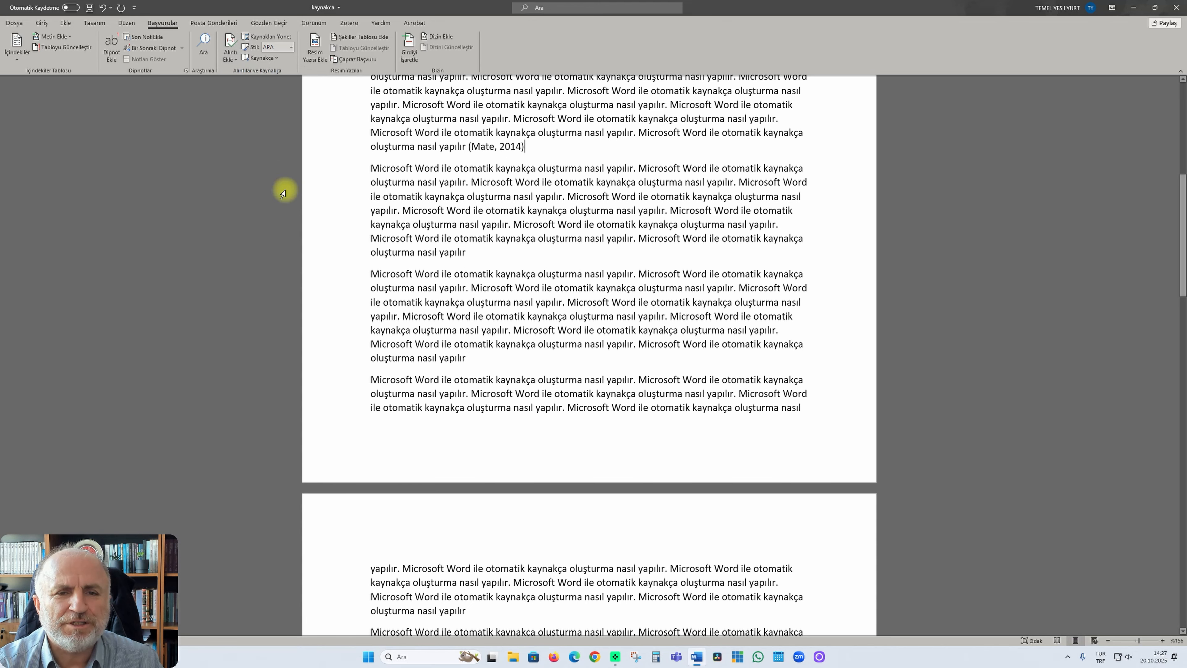
# Step: Edit the fourth paragraph's citation to add page number 97
pyautogui.click(519, 145)
pyautogui.click(529, 158)
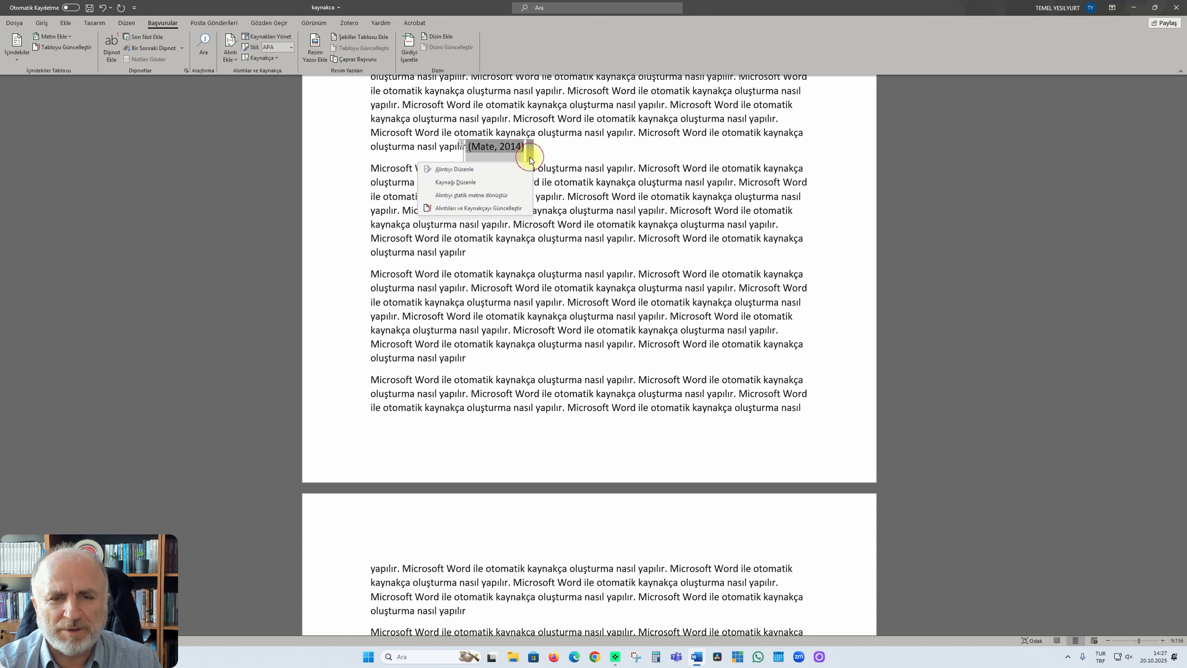
pyautogui.click(454, 169)
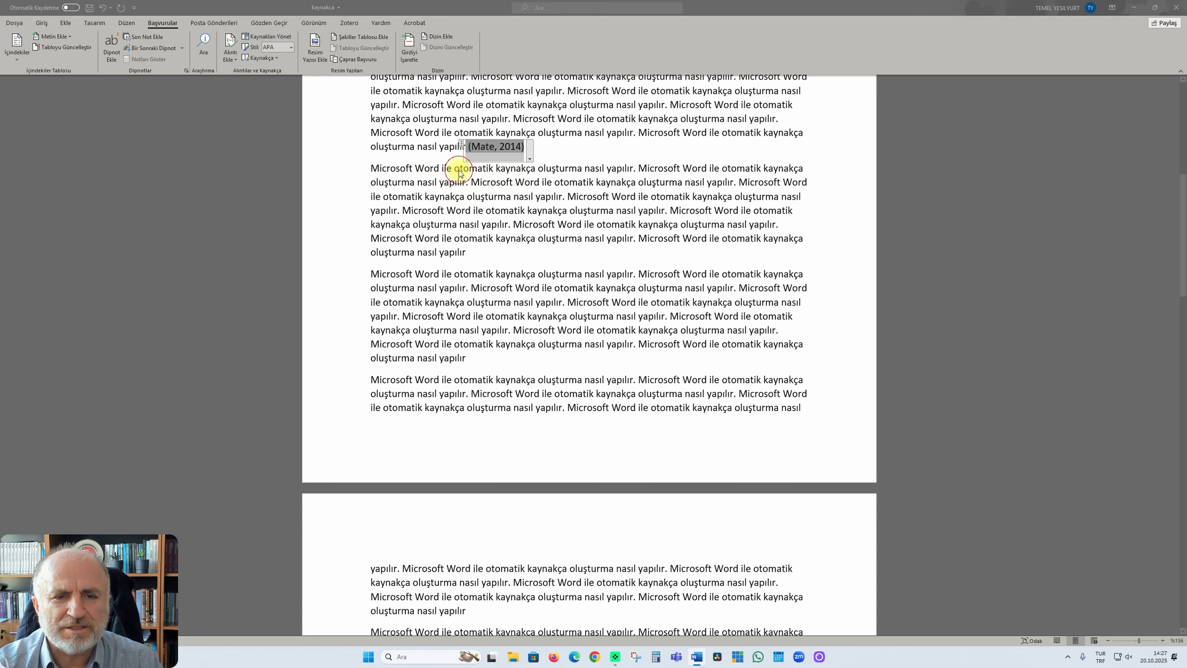
pyautogui.click(617, 312)
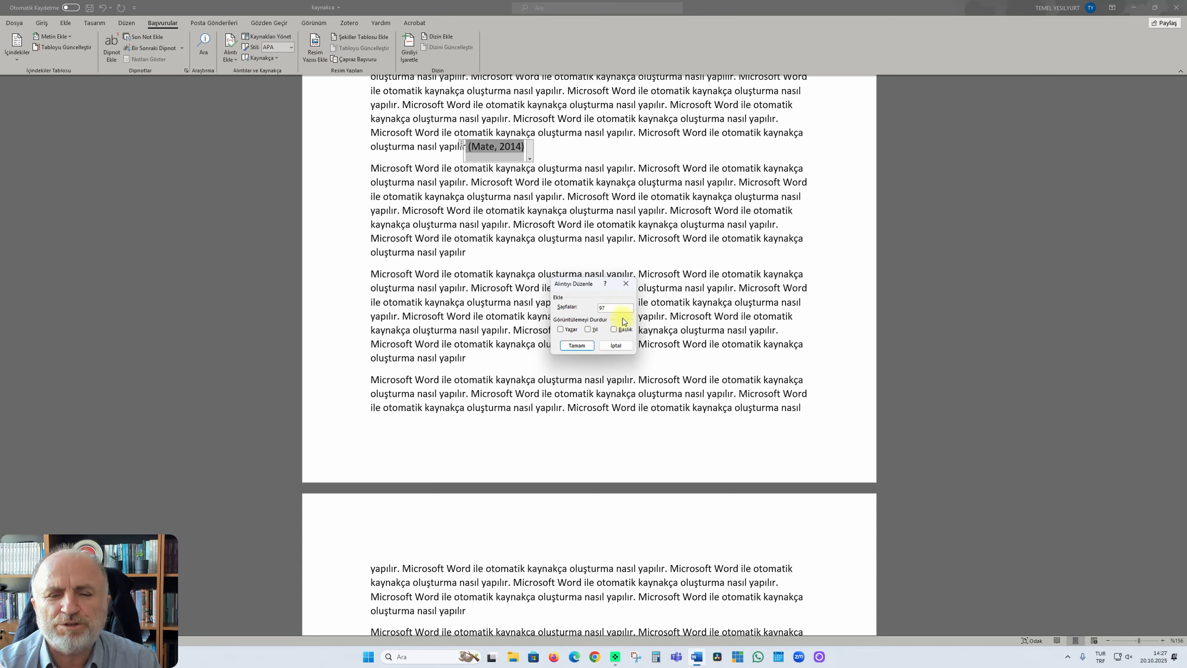
pyautogui.click(574, 346)
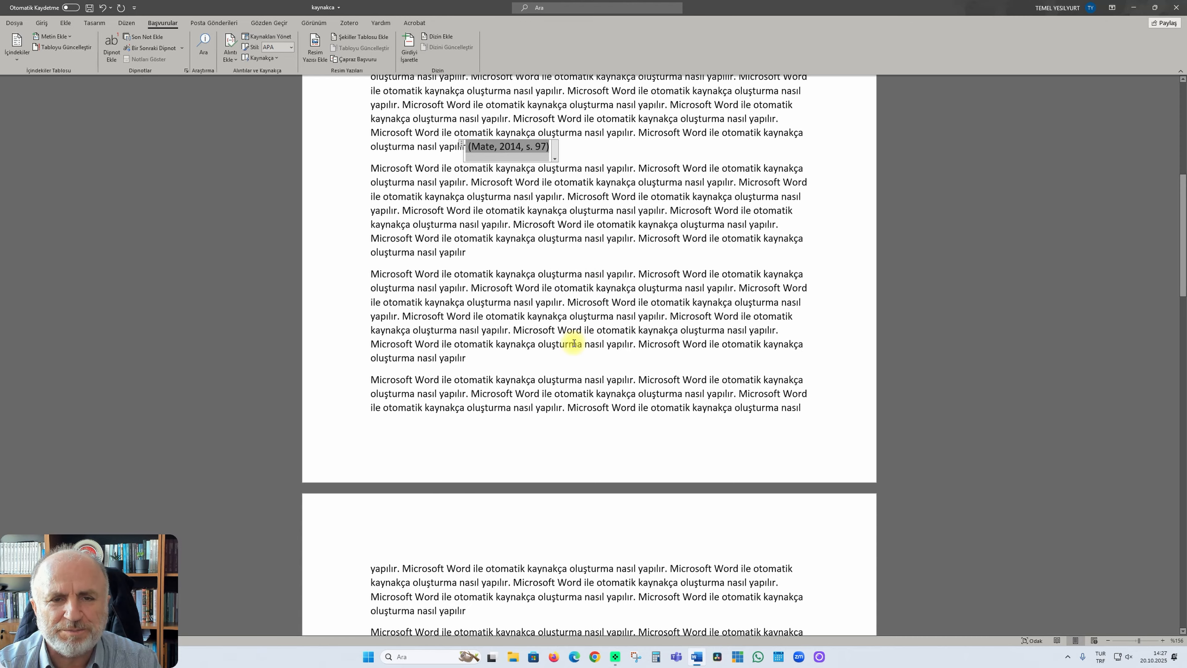
pyautogui.click(644, 274)
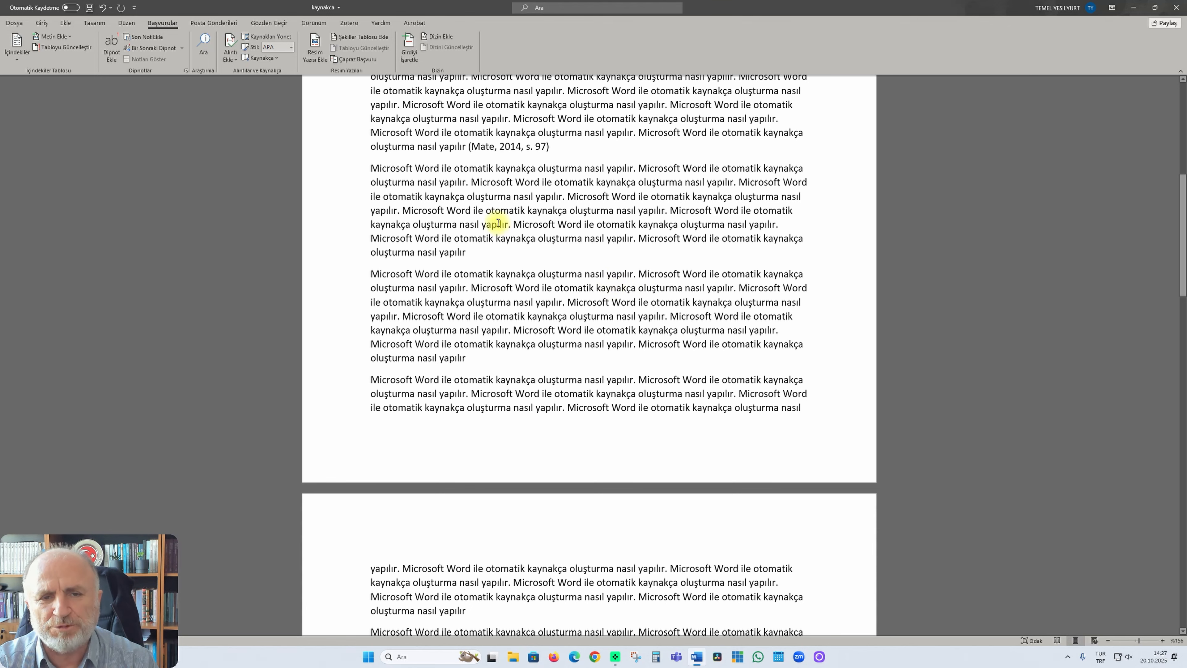
# Step: Insert a citation of "Yeni Yüzılda Nasıl İnanmalı?" (2025) at the end of the sixth paragraph
pyautogui.click(464, 357)
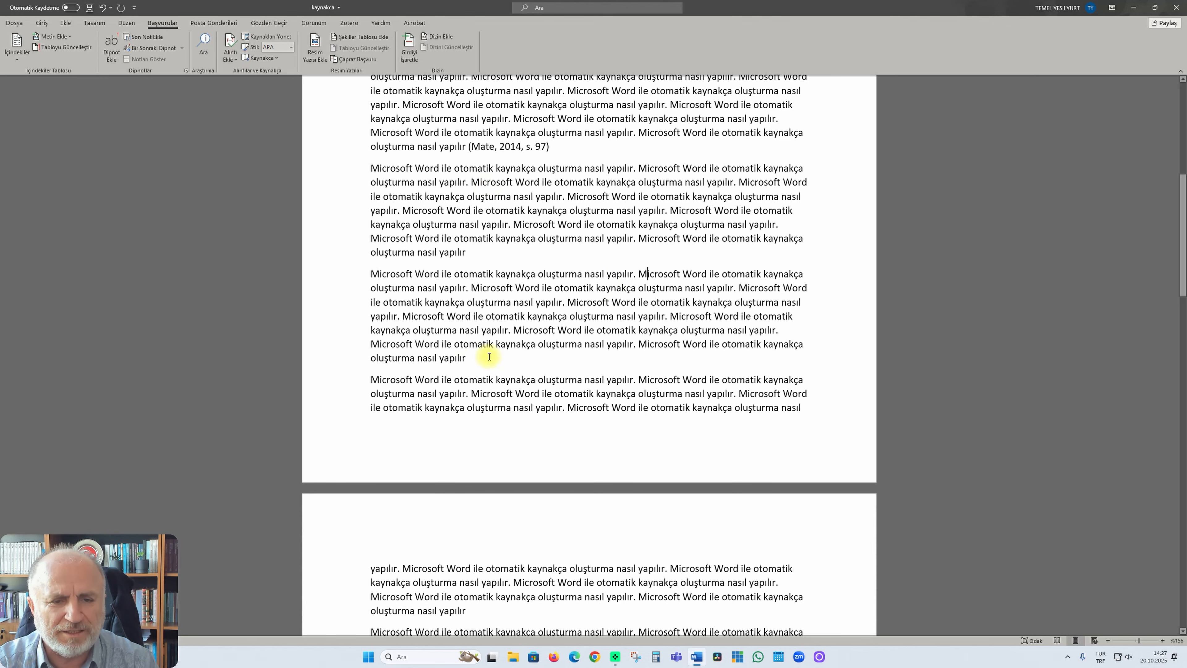
pyautogui.click(227, 52)
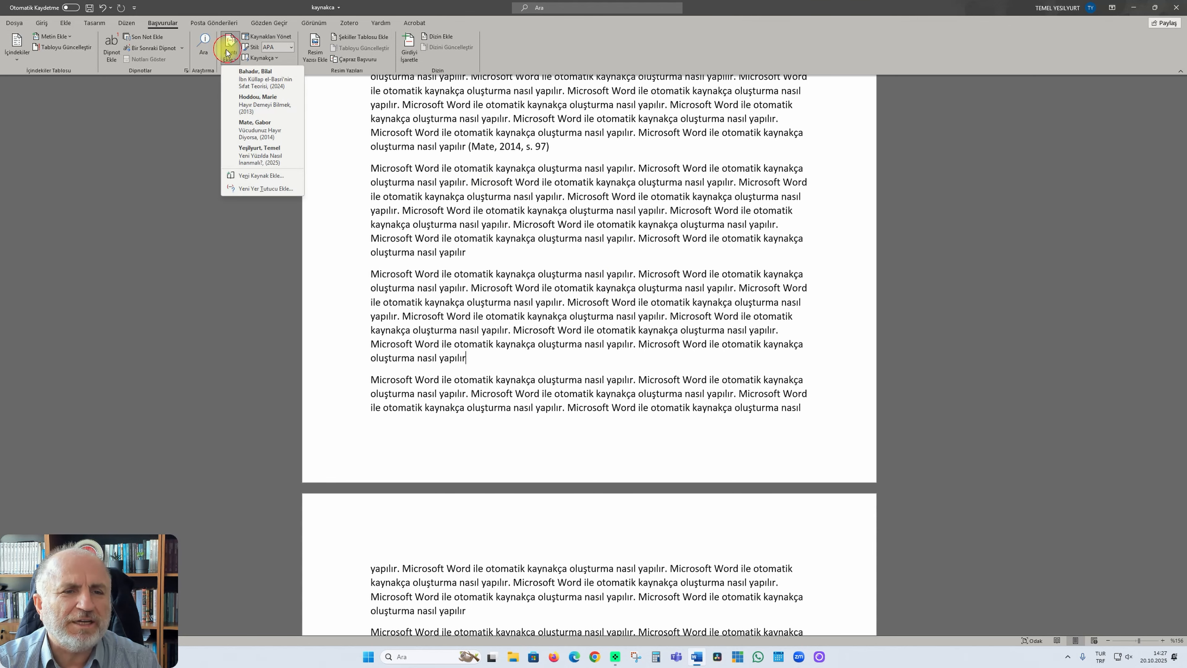
pyautogui.click(263, 155)
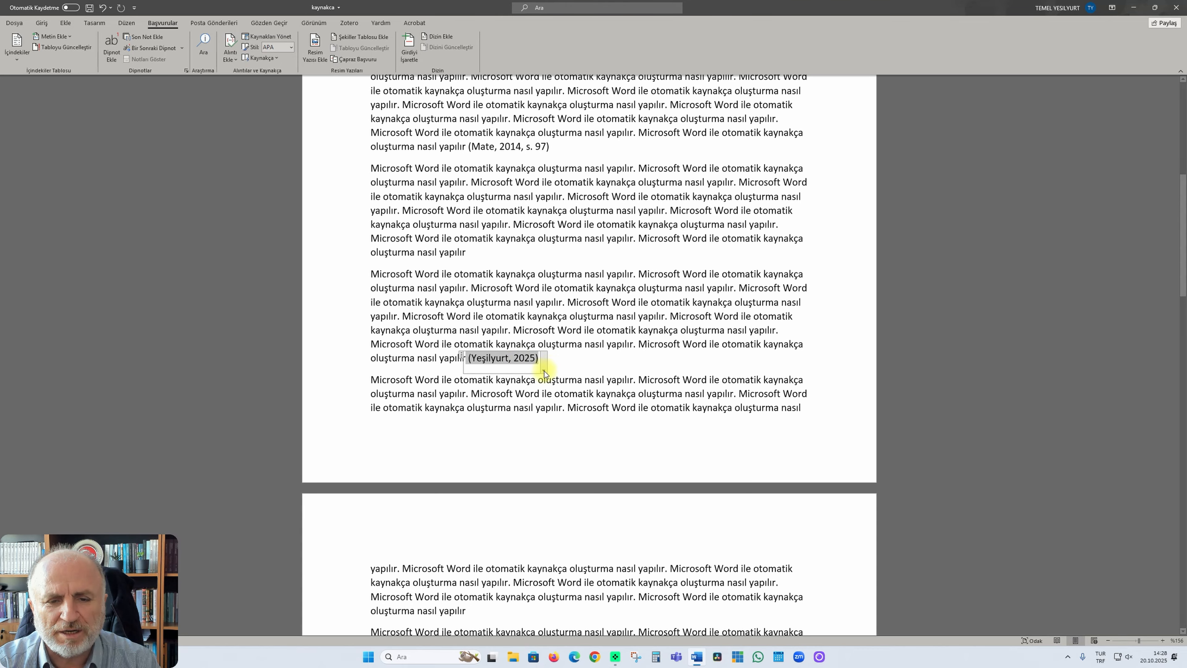
# Step: Edit the sixth paragraph's citation to add page number 32
pyautogui.click(543, 370)
pyautogui.click(472, 381)
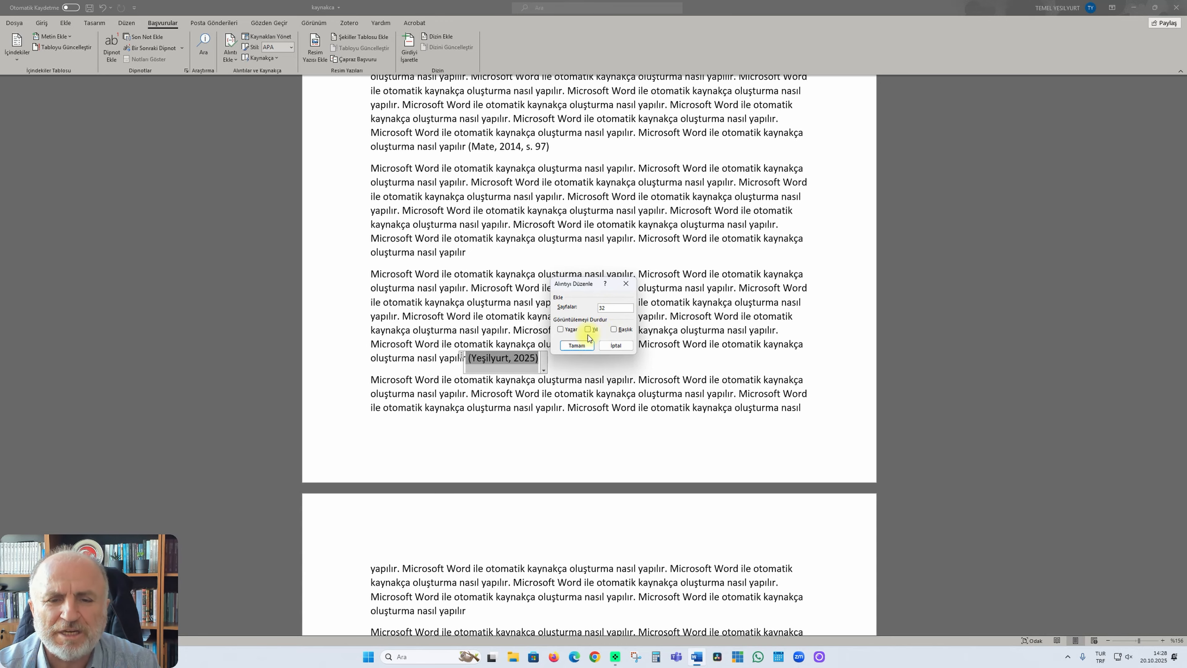
pyautogui.click(577, 345)
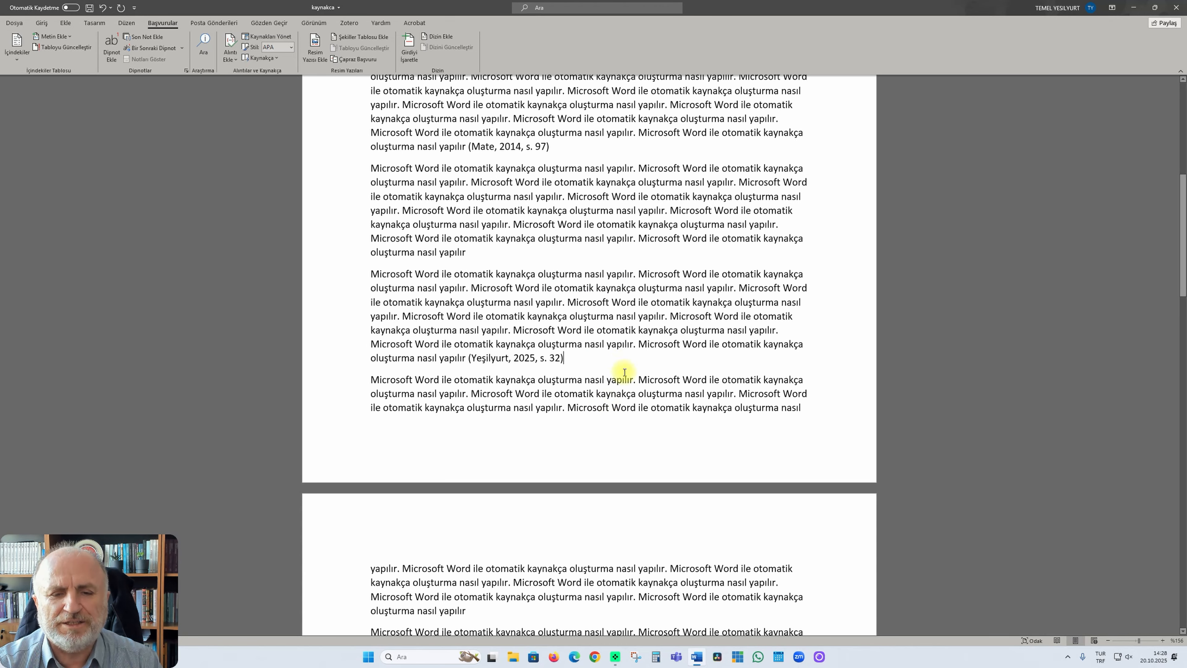
# Step: Insert the built-in "Kaynakça" bibliography on a new line after the document's last paragraph
pyautogui.scroll(8, 625, 372)
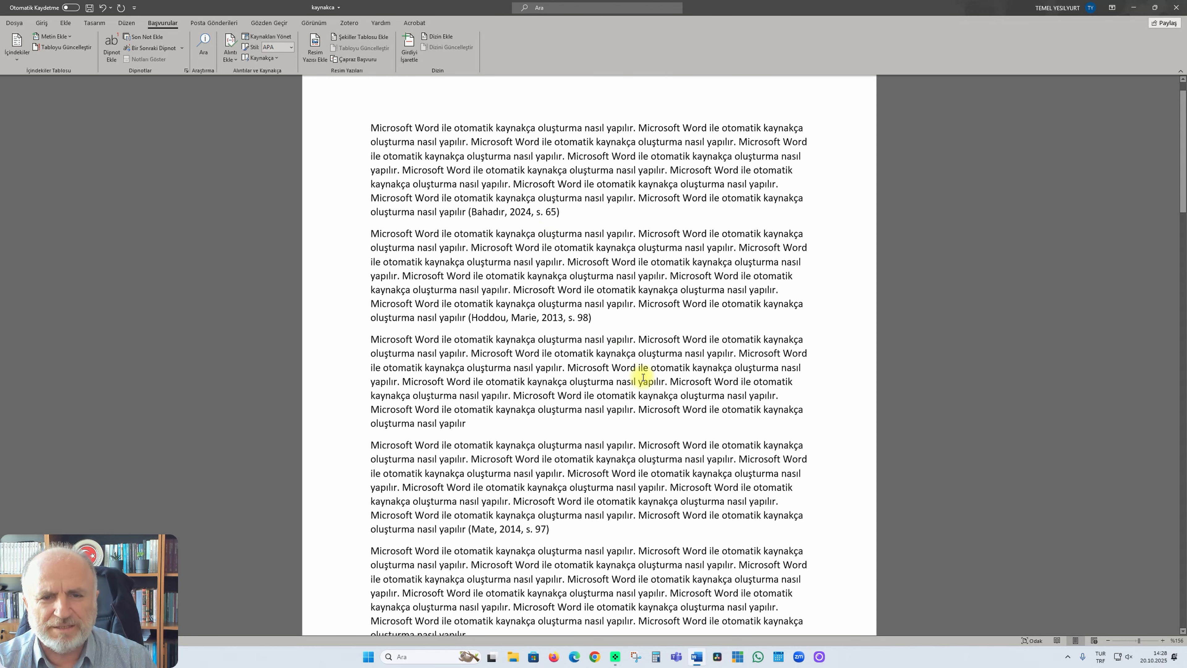
pyautogui.scroll(-20, 644, 376)
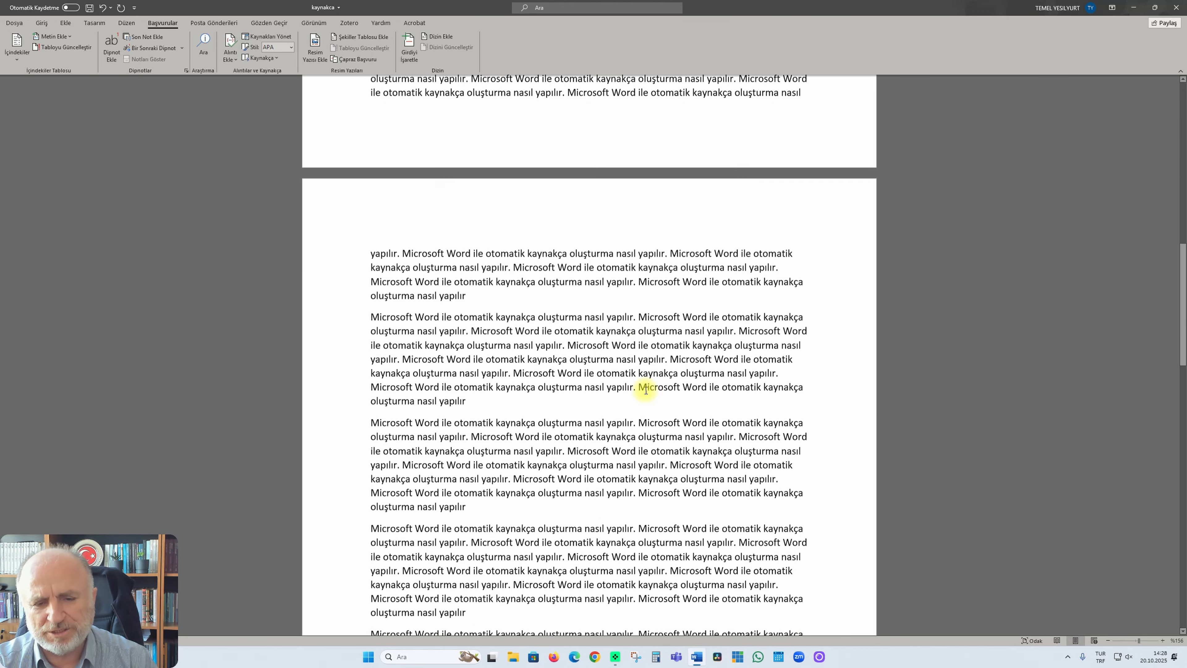
pyautogui.scroll(-10, 647, 388)
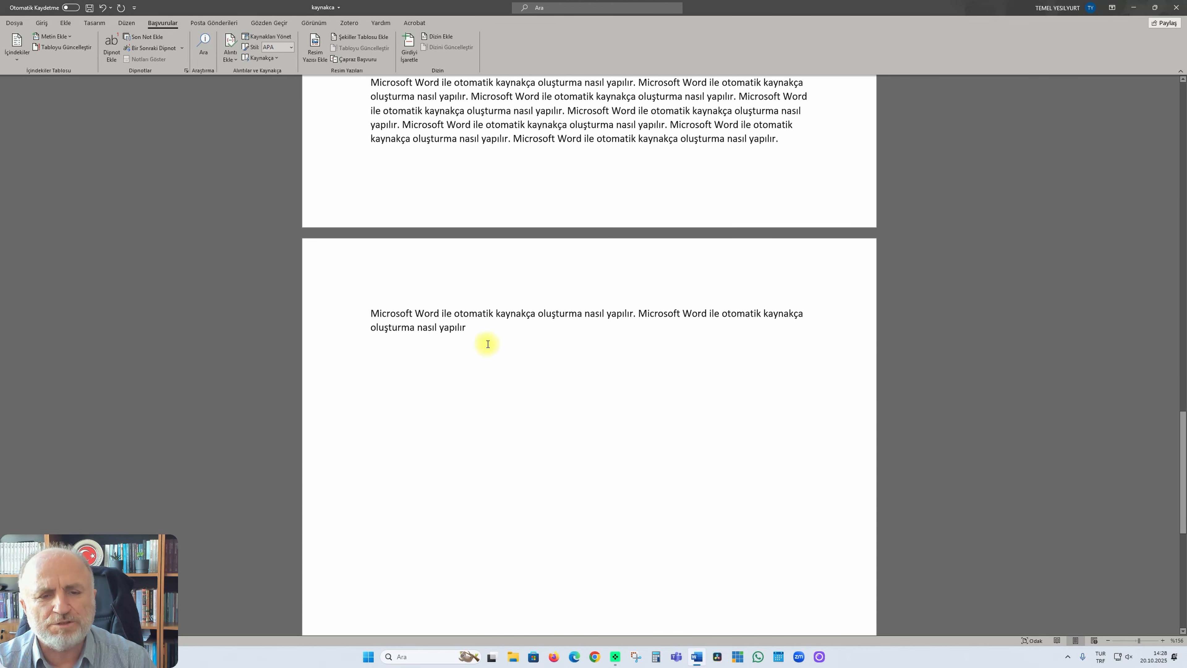
pyautogui.click(505, 329)
pyautogui.press('Return')
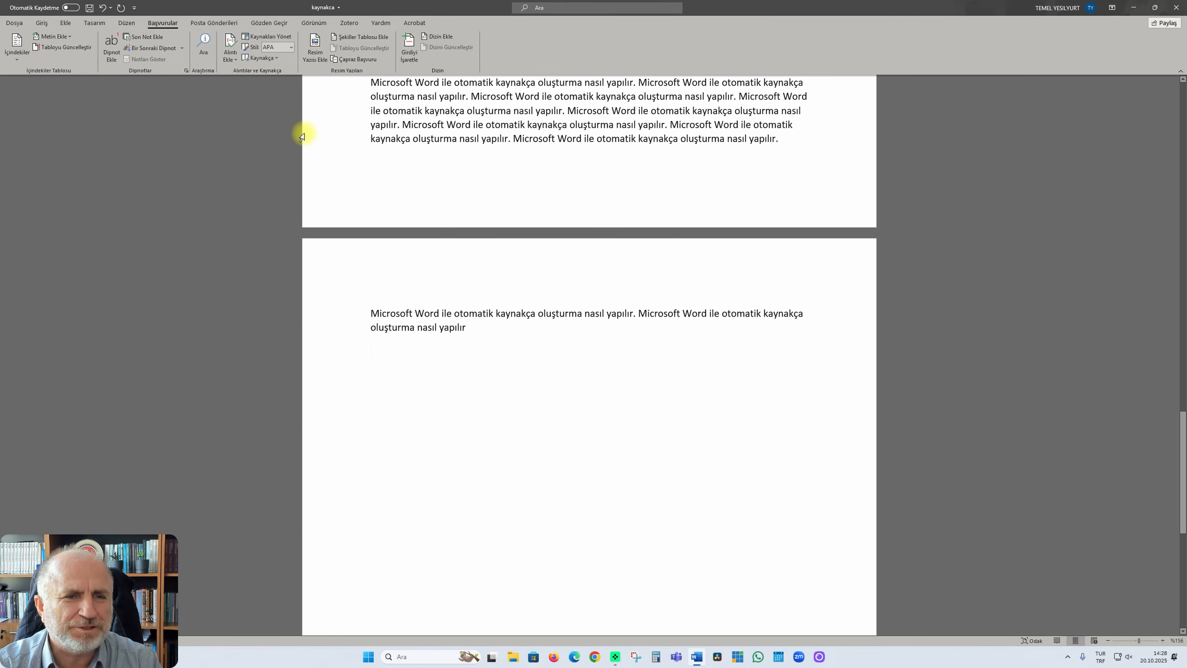
pyautogui.click(276, 58)
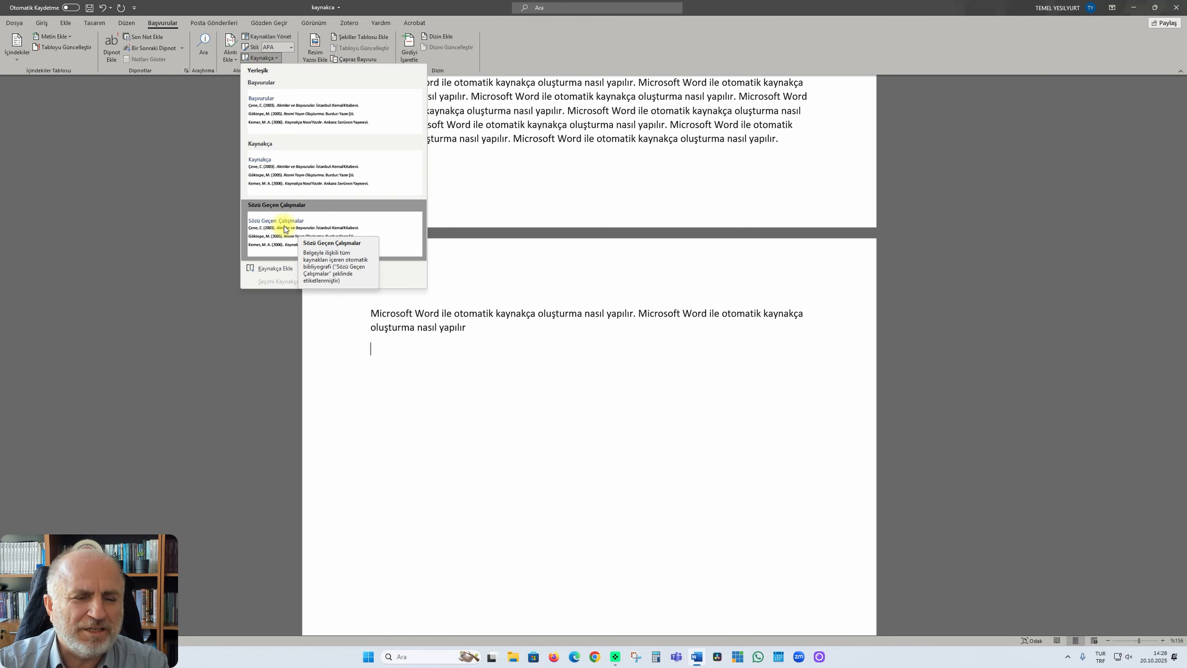
pyautogui.click(264, 156)
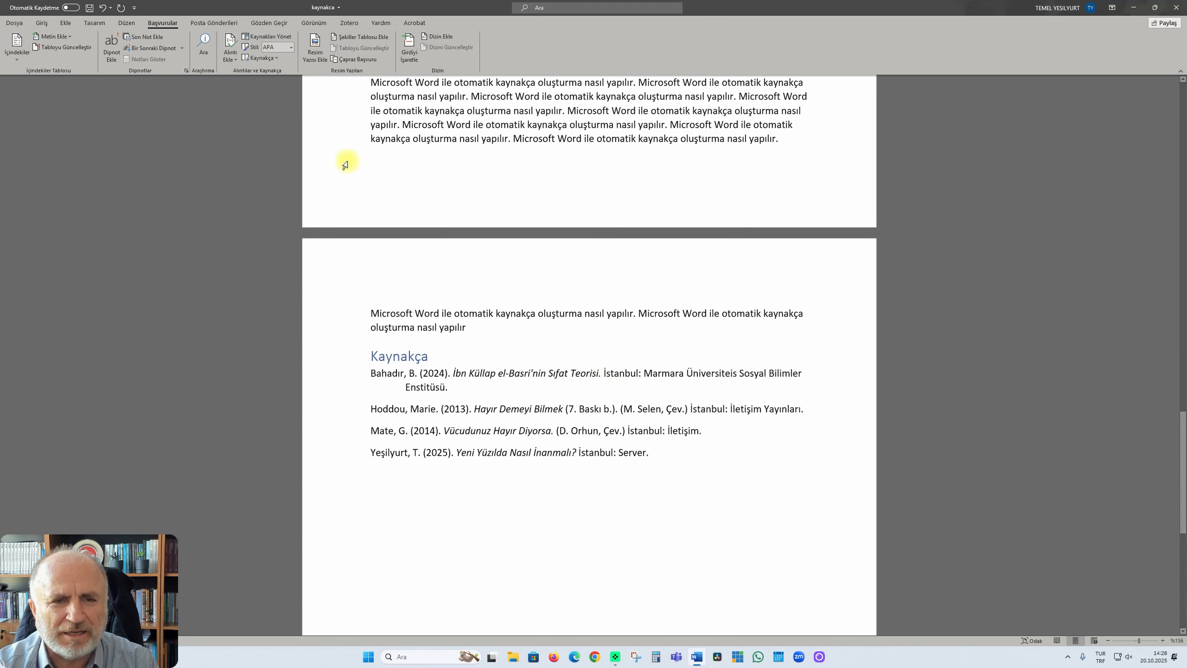
# Step: Change the document's citation and bibliography style to Chicago
pyautogui.scroll(20, 580, 431)
pyautogui.scroll(5, 582, 431)
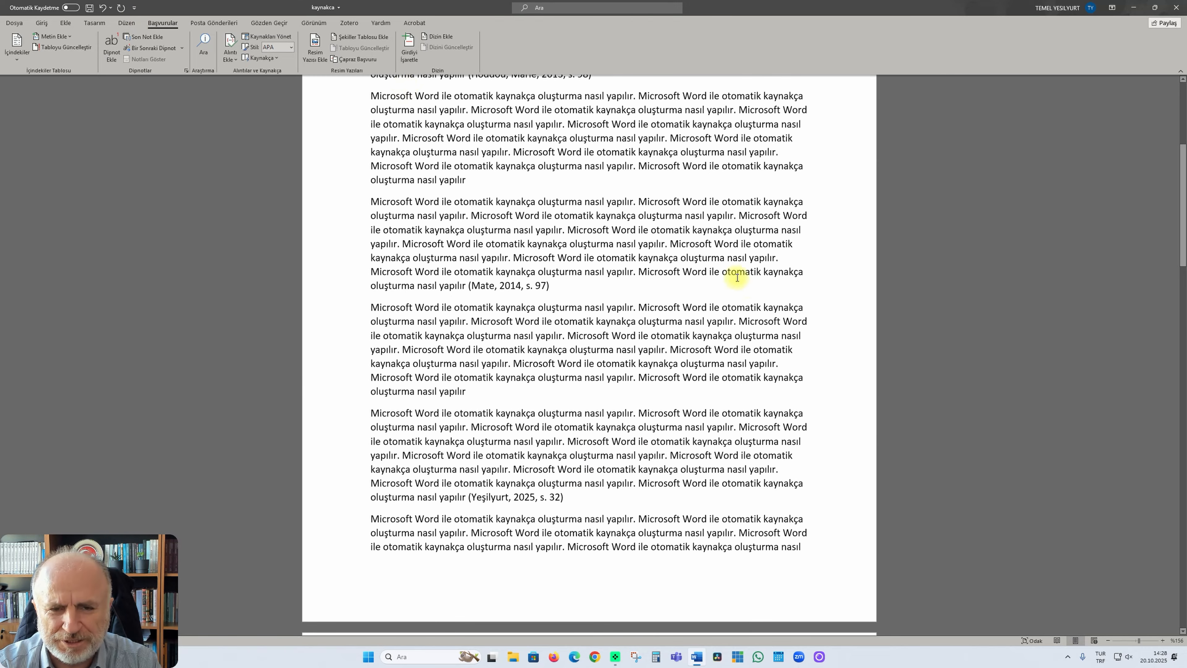
pyautogui.scroll(6, 737, 278)
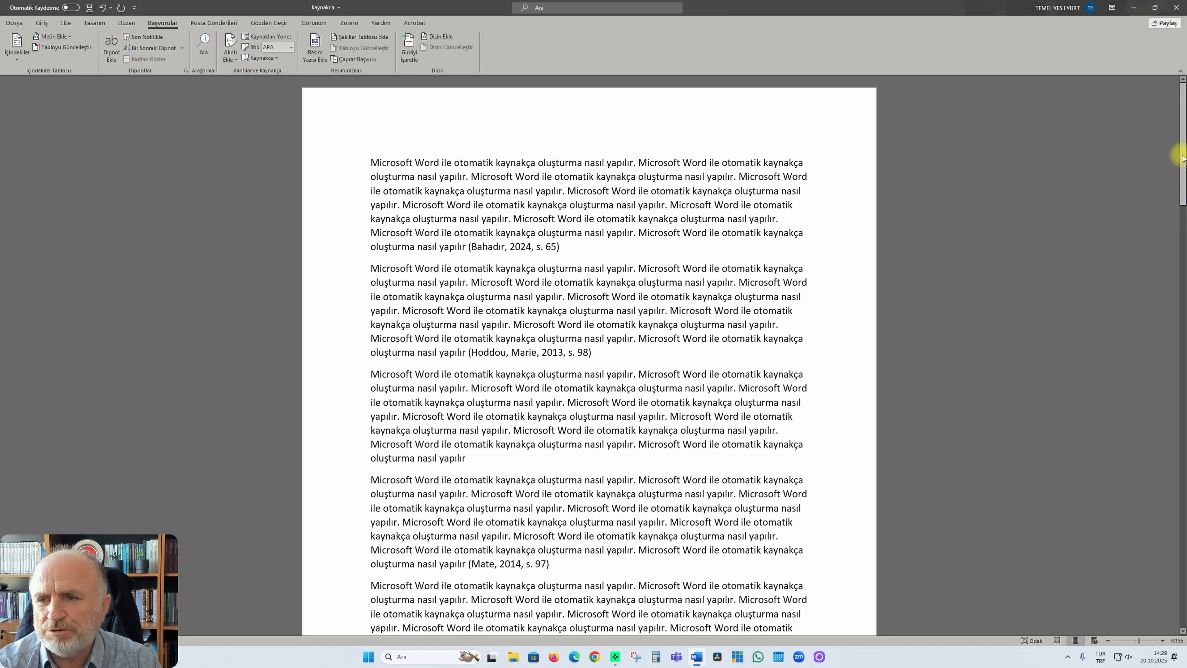
pyautogui.moveTo(1181, 154)
pyautogui.mouseDown()
pyautogui.moveTo(1182, 589)
pyautogui.moveTo(1182, 514)
pyautogui.mouseUp()
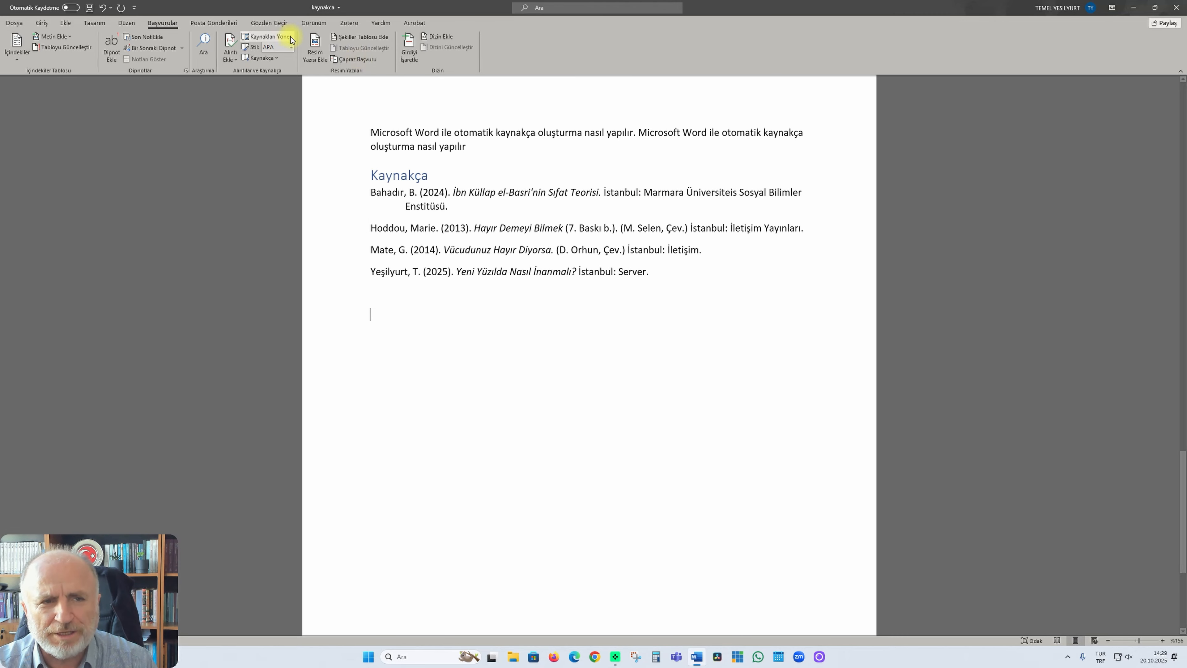
pyautogui.click(292, 48)
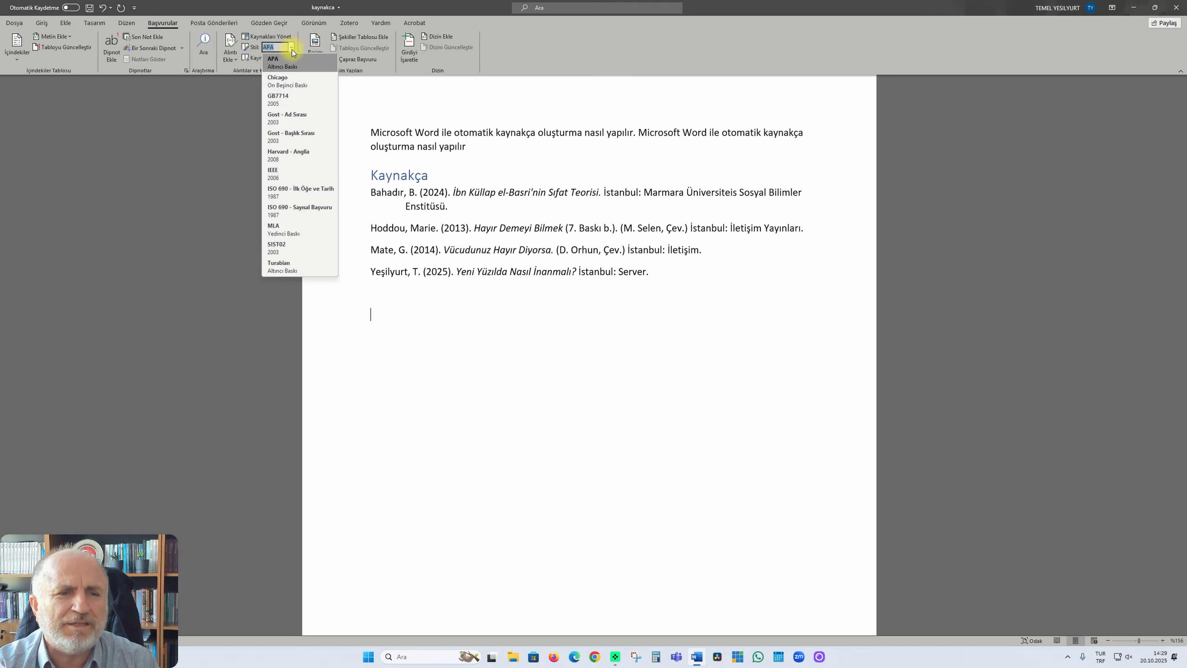
pyautogui.click(285, 83)
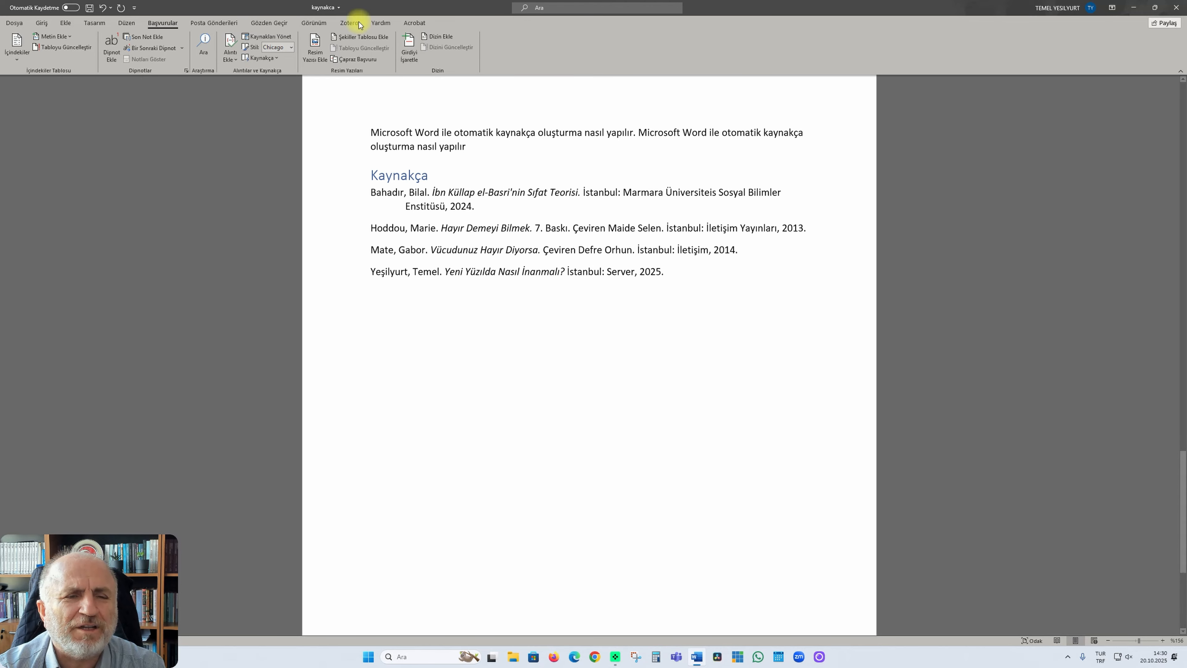
pyautogui.click(291, 47)
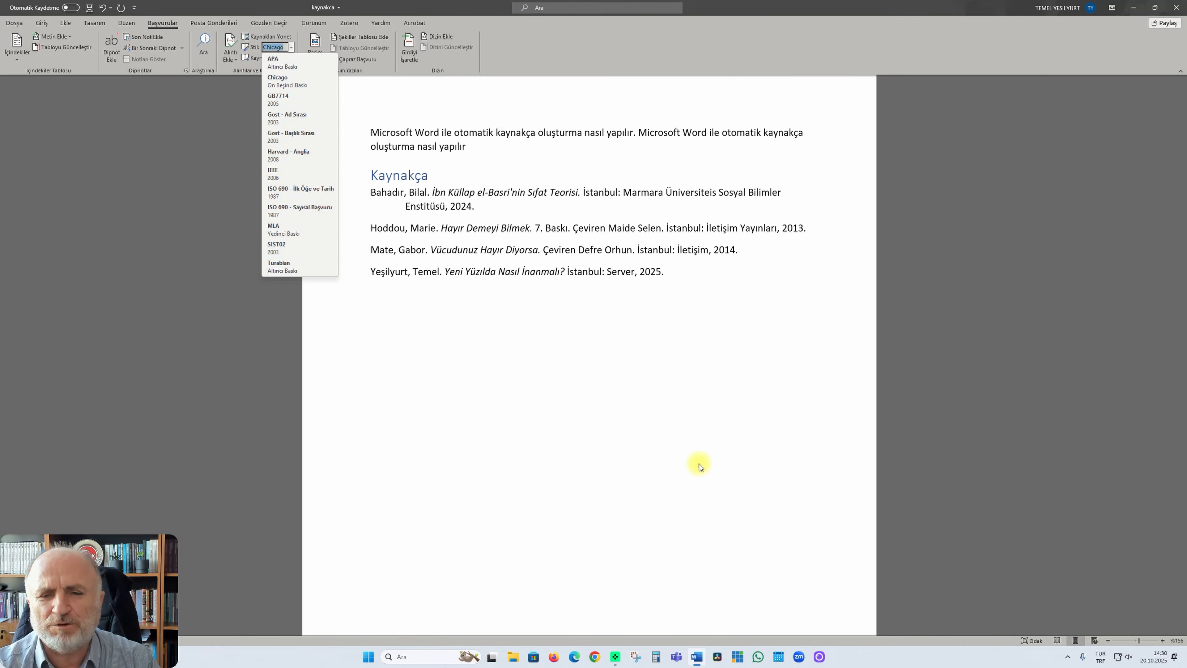
pyautogui.scroll(5, 692, 462)
pyautogui.scroll(5, 692, 463)
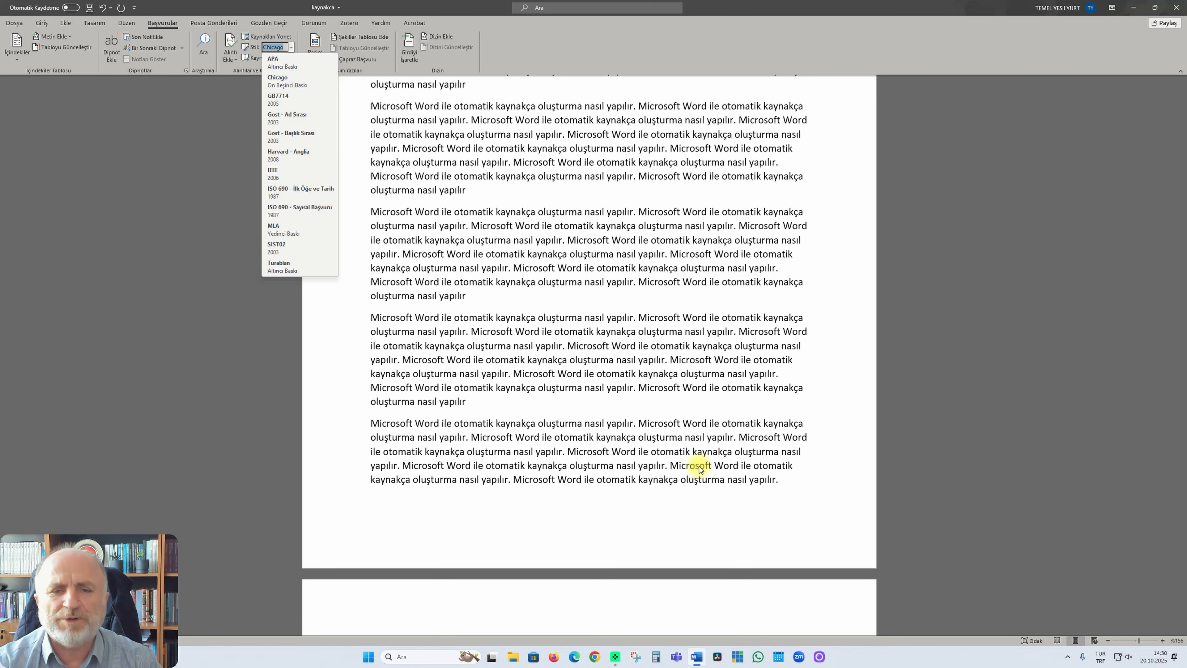
pyautogui.click(702, 409)
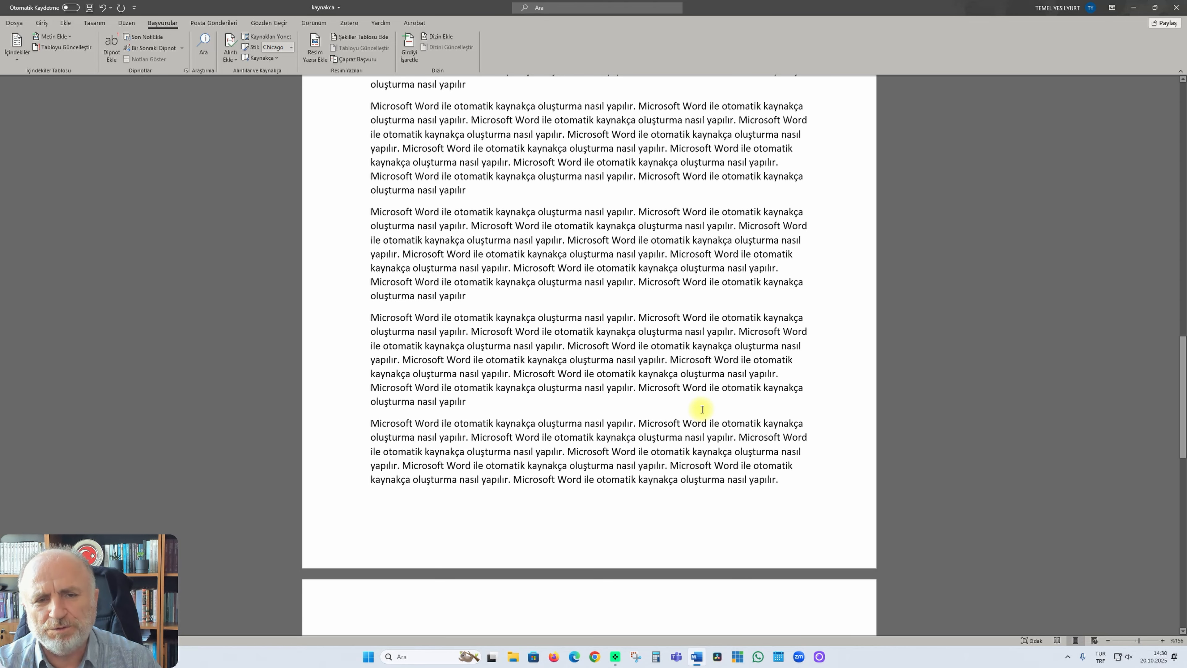